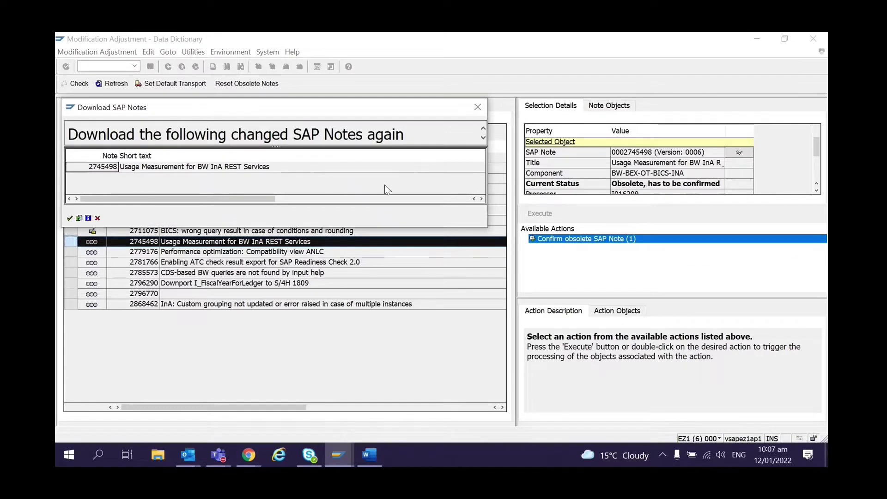
Try to download the changed SAP Note 2745498 again for the obsolete note confirmation
{"action": "left_click", "coordinate": [70, 219]}
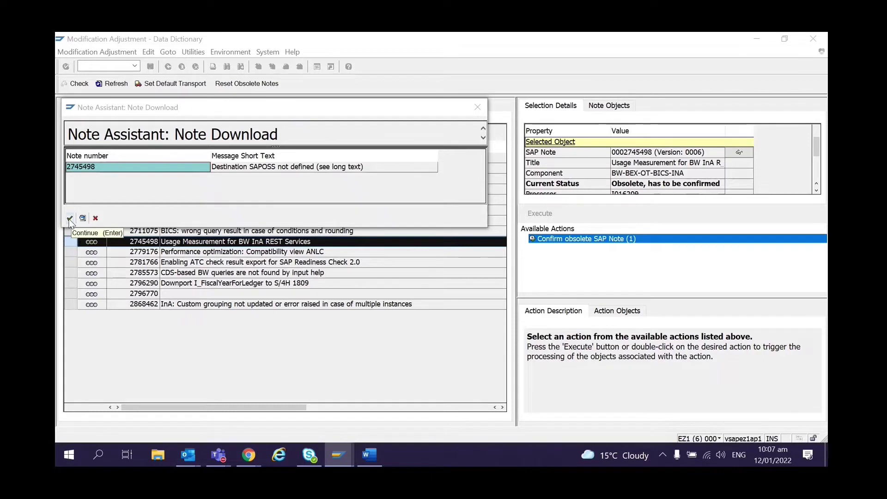
{"action": "left_click", "coordinate": [70, 218]}
{"action": "left_click", "coordinate": [70, 218]}
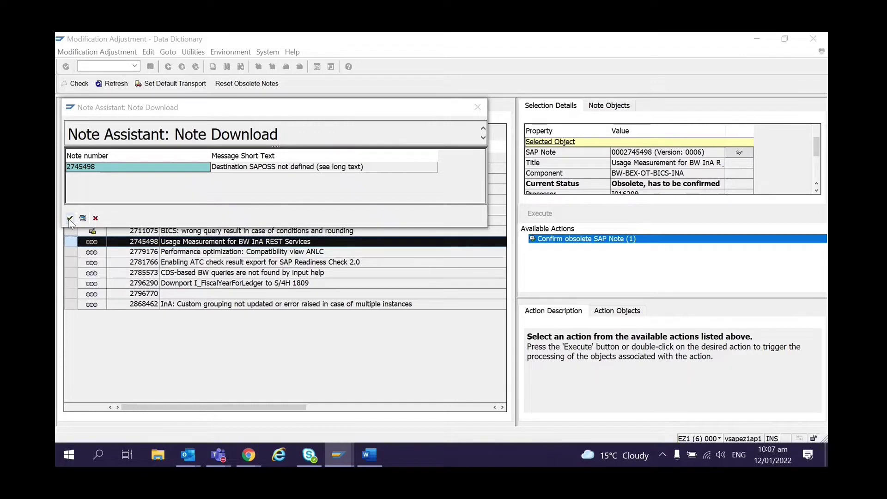
{"action": "left_click", "coordinate": [96, 218]}
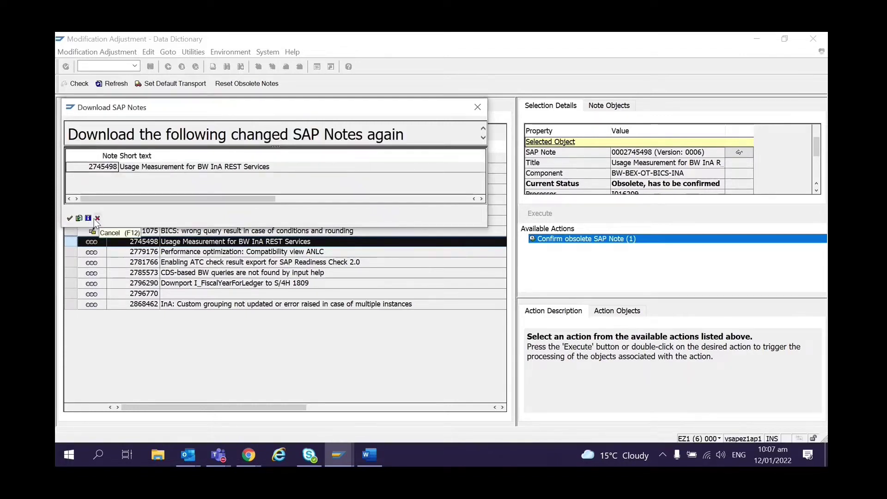
{"action": "left_click", "coordinate": [106, 172]}
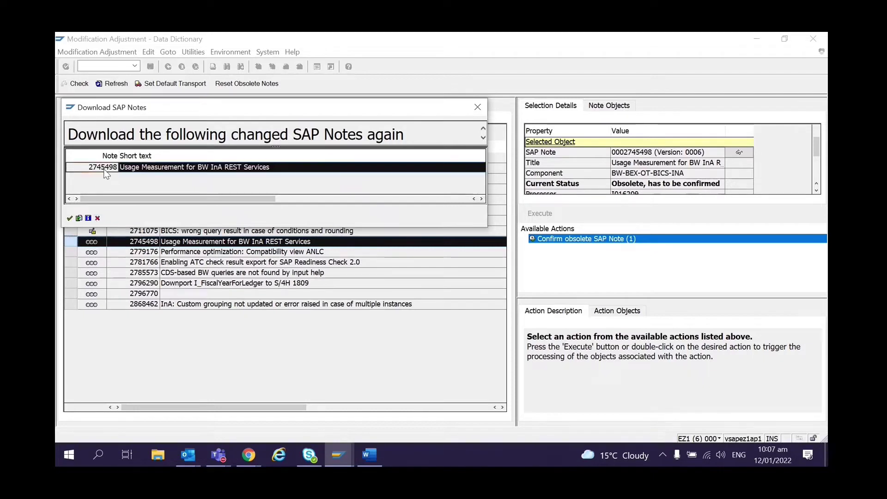
{"action": "left_click", "coordinate": [105, 172]}
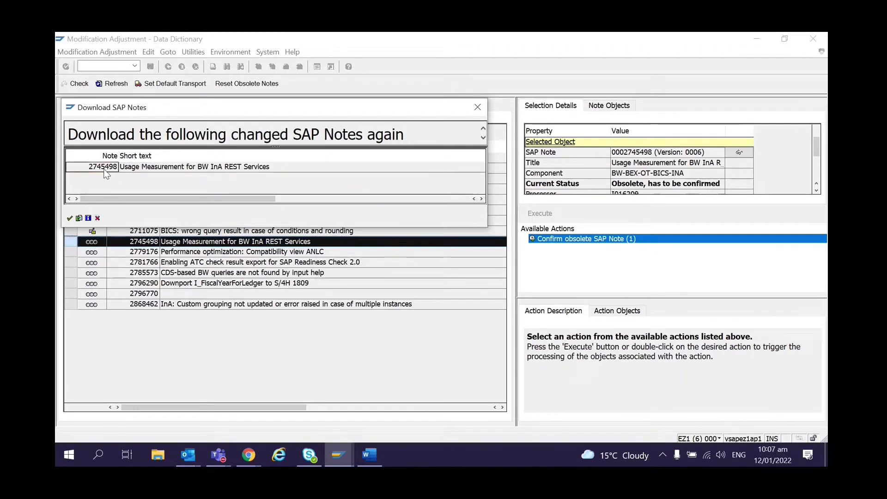
Open a new GUI window, run transaction SNOTE and dismiss the Note Assistant configuration status notice
{"action": "left_click", "coordinate": [69, 106]}
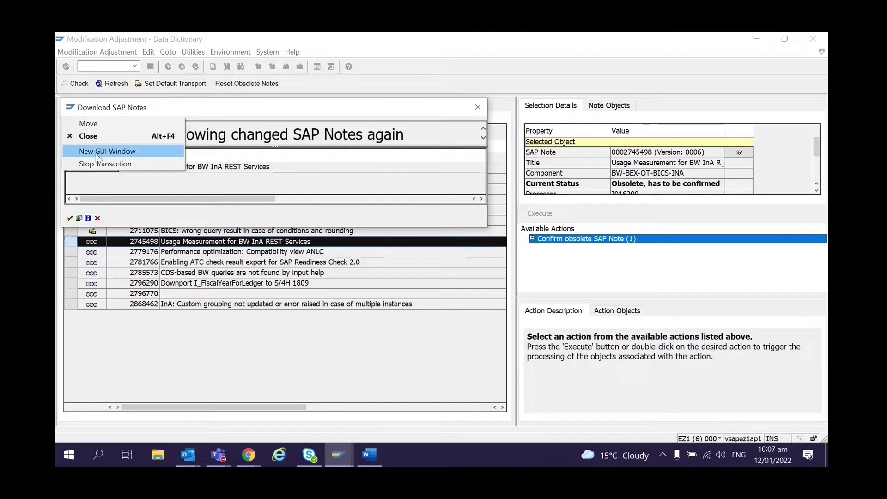
{"action": "left_click", "coordinate": [96, 154]}
{"action": "type", "text": "SNOTE"}
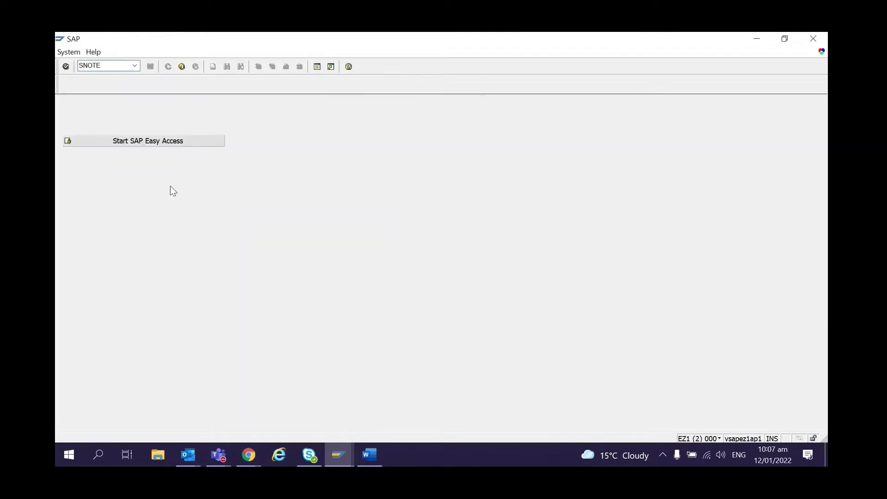
{"action": "key", "text": "Return"}
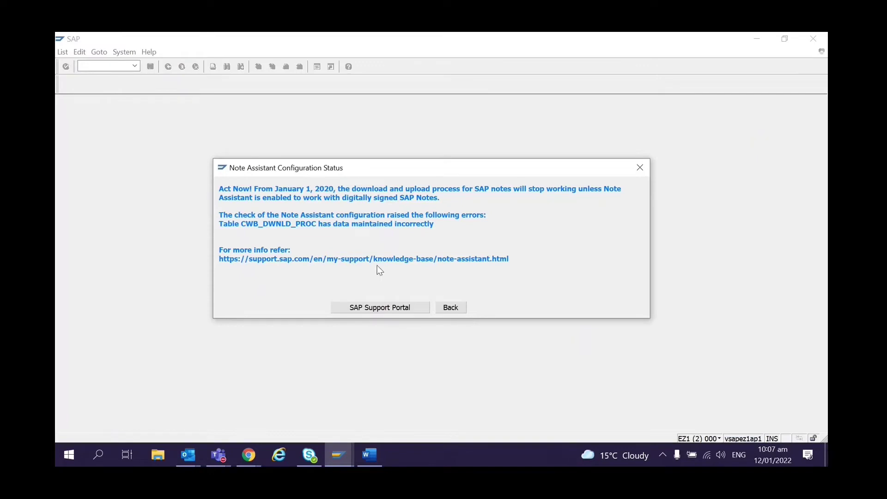
{"action": "left_click", "coordinate": [446, 307]}
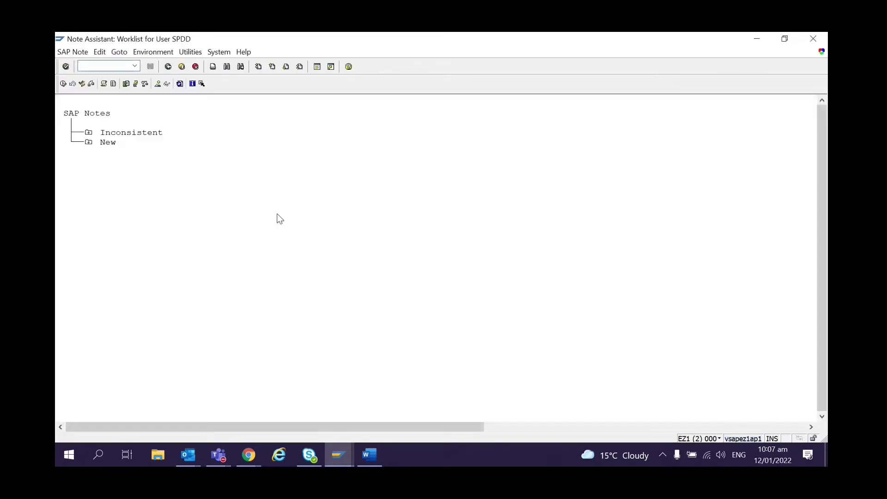
Try to download SAP Note 2745498 in the Note Assistant, and cancel its pending download in the modification adjustment
{"action": "left_click", "coordinate": [126, 83]}
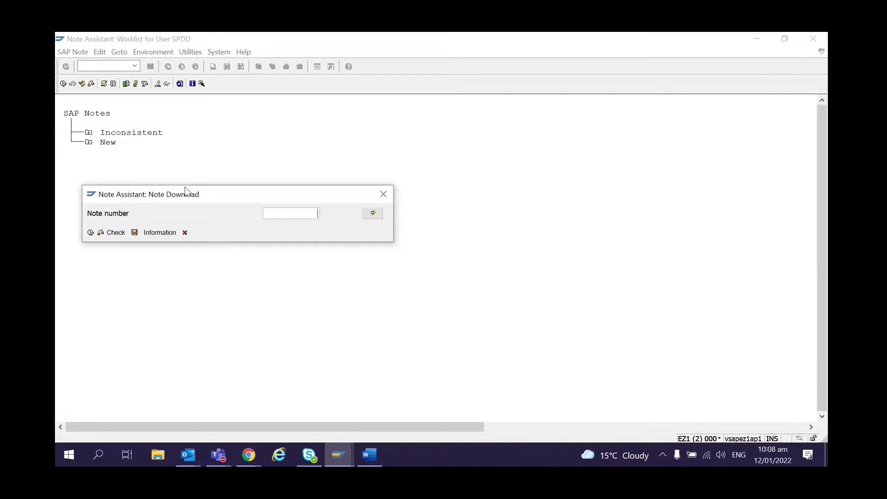
{"action": "type", "text": "2745498"}
{"action": "left_click", "coordinate": [91, 232]}
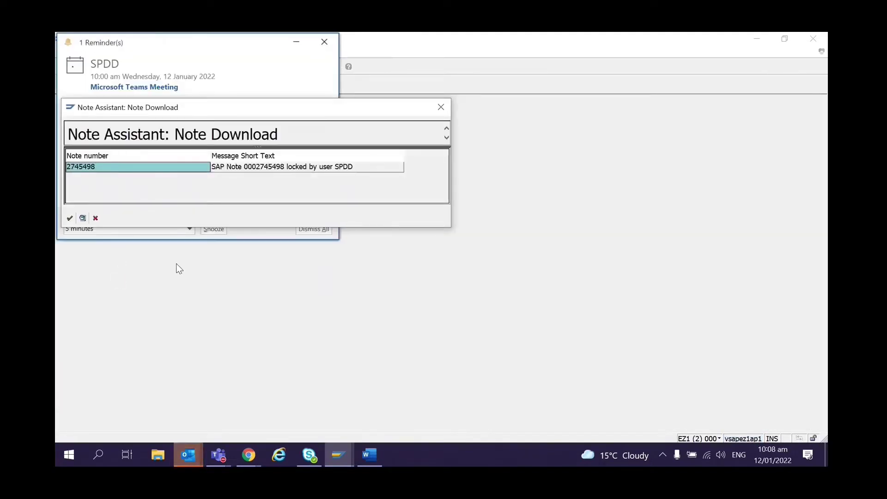
{"action": "left_click", "coordinate": [441, 107]}
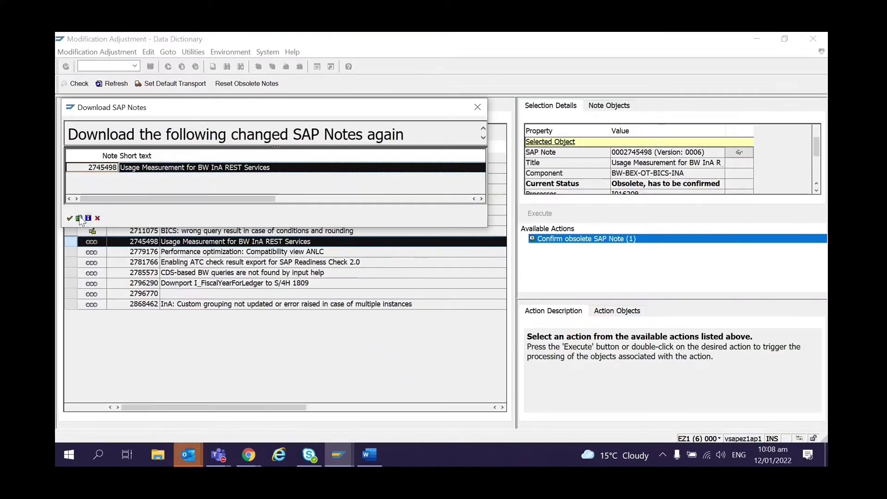
{"action": "left_click", "coordinate": [478, 107]}
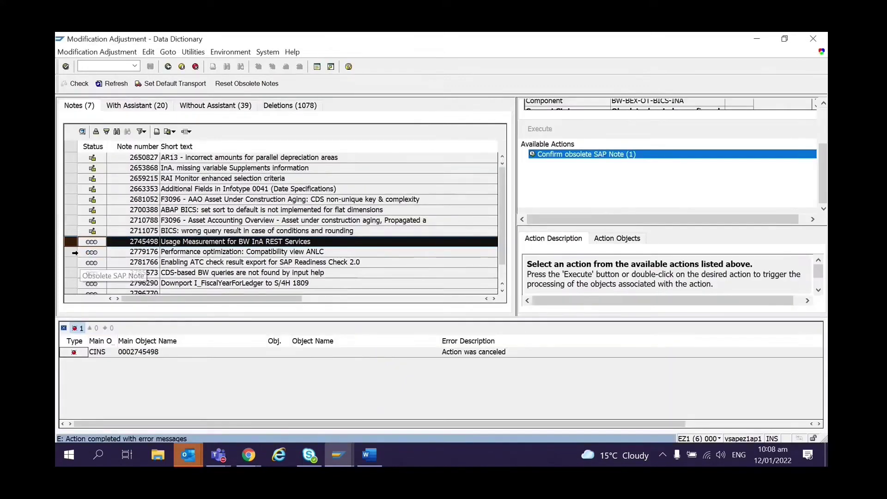
Confirm SAP Note 2779176 as obsolete, recording it in workbench request EZ1K900221
{"action": "left_click", "coordinate": [95, 252]}
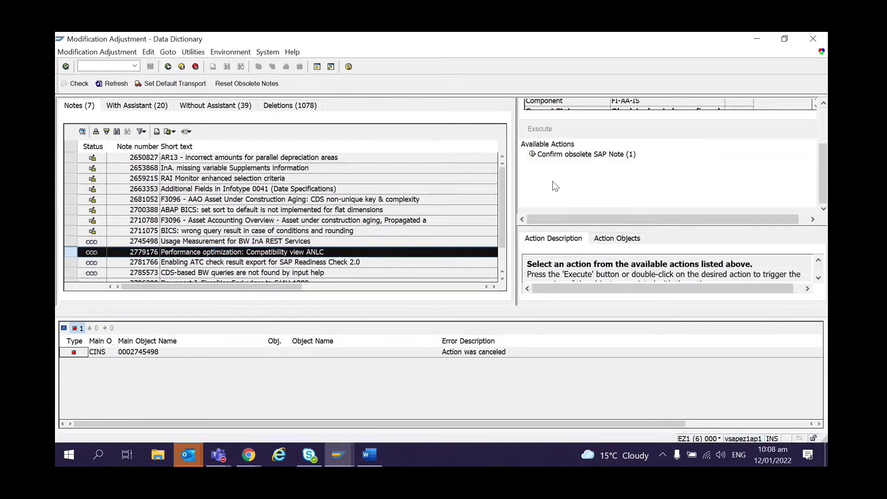
{"action": "double_click", "coordinate": [534, 155]}
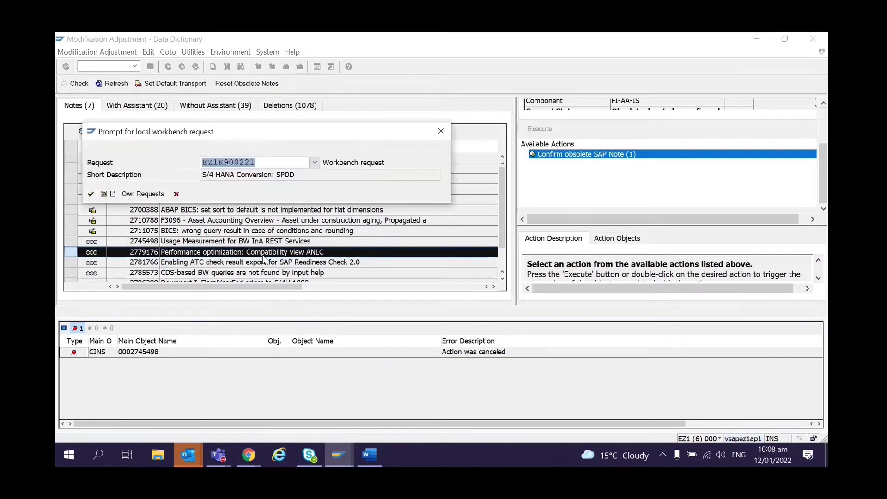
{"action": "left_click", "coordinate": [91, 195]}
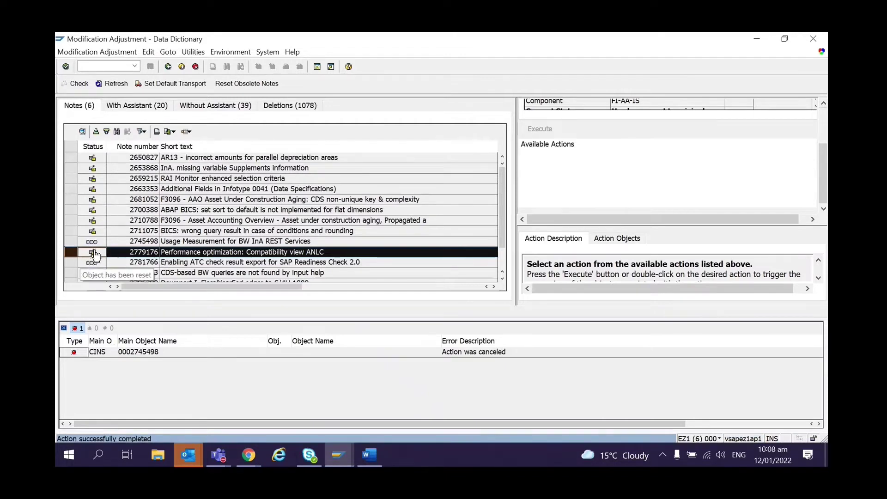
Display SAP Note 2781766, and try to confirm it as obsolete by downloading the changed note again
{"action": "left_click", "coordinate": [72, 263]}
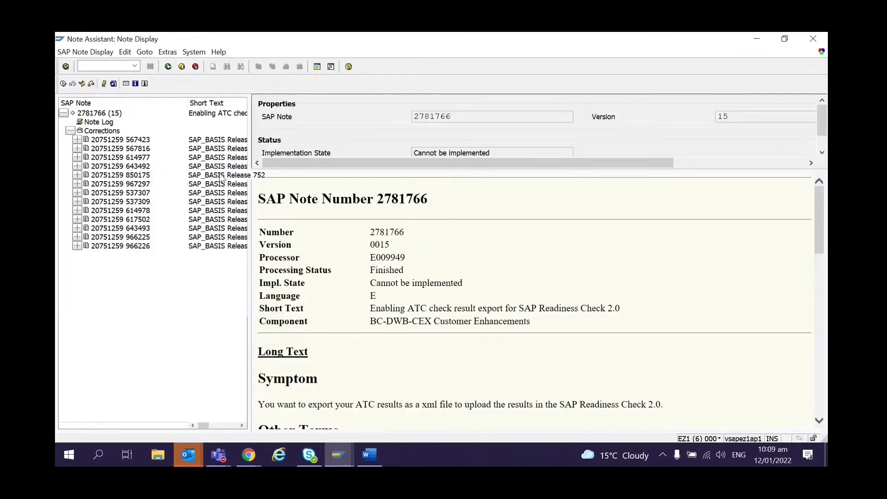
{"action": "left_click", "coordinate": [168, 67]}
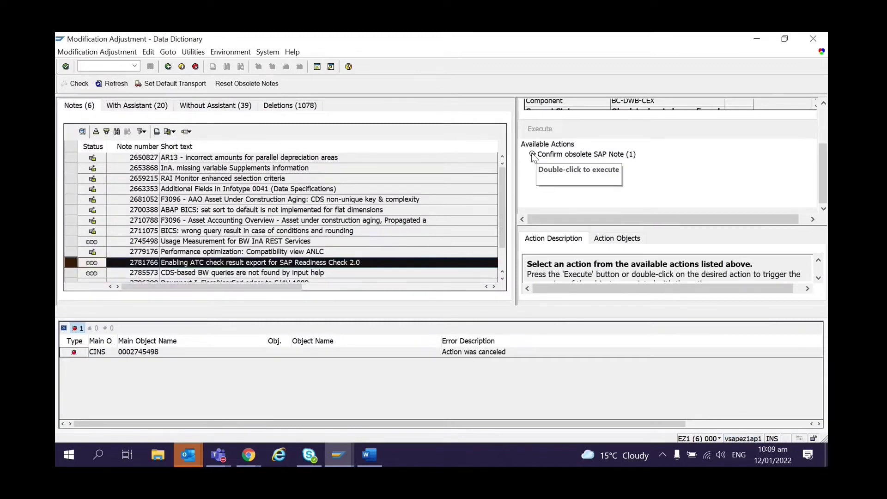
{"action": "double_click", "coordinate": [535, 156]}
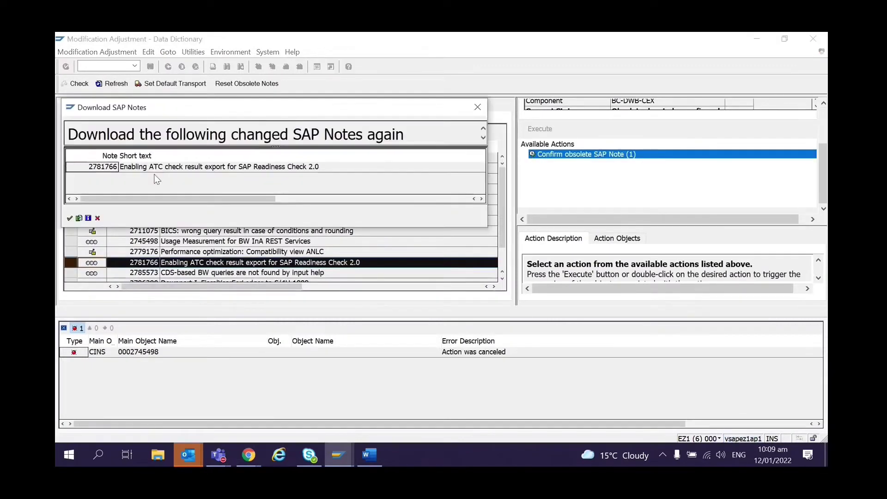
{"action": "left_click", "coordinate": [69, 218]}
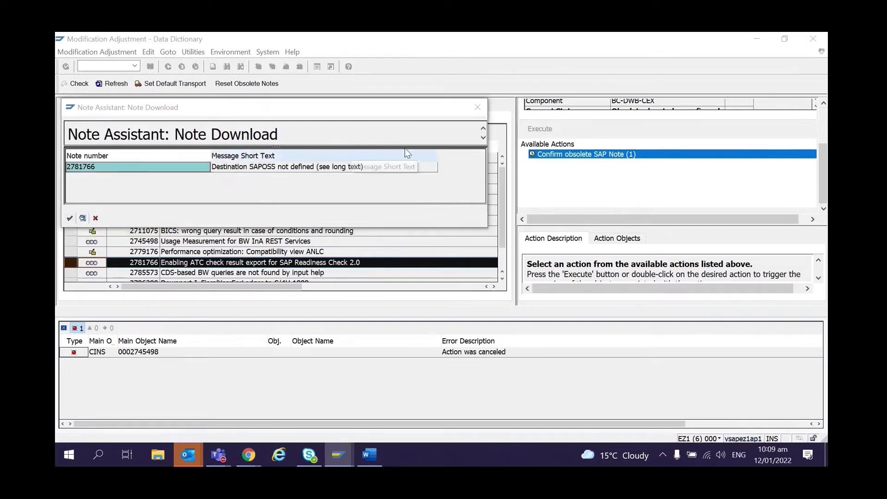
{"action": "left_click", "coordinate": [477, 107]}
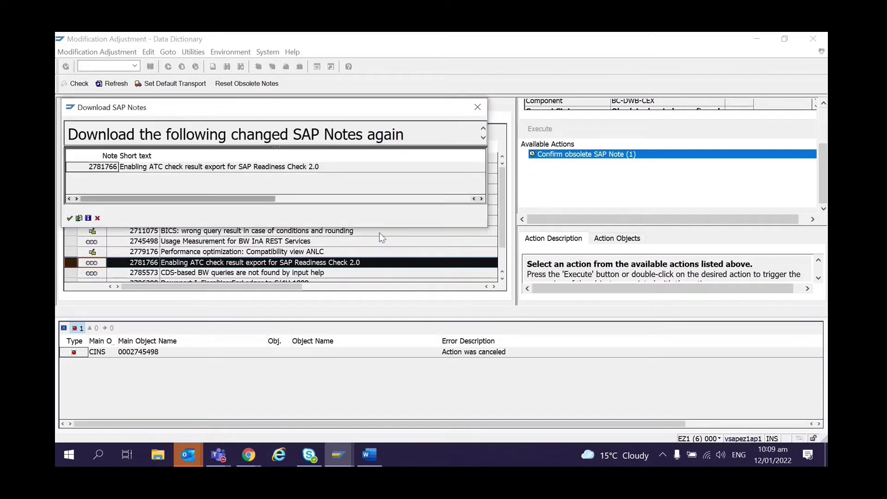
{"action": "left_click", "coordinate": [70, 218]}
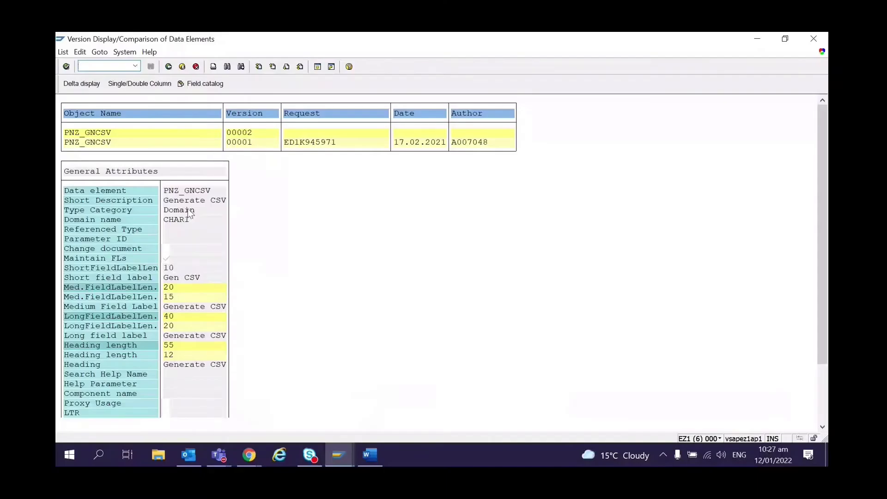
Compare the new original and last modified versions of data element PNZ_GNCSV in two columns, showing only the differences
{"action": "left_click", "coordinate": [164, 80]}
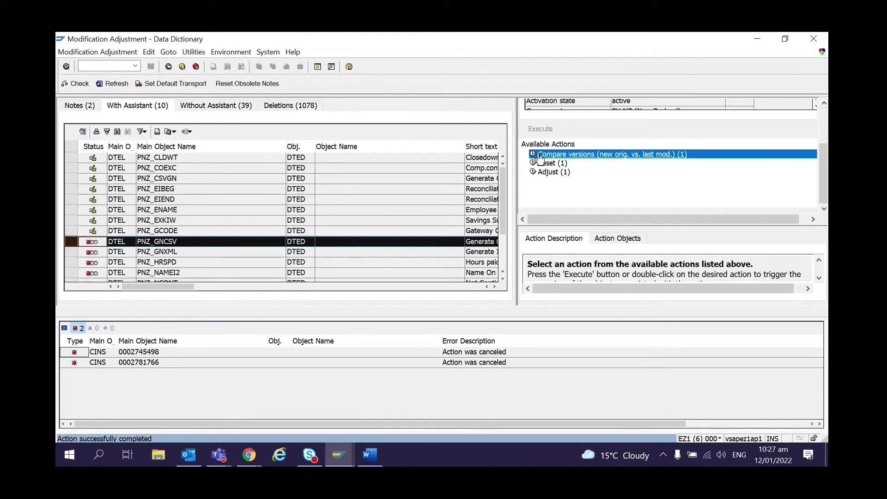
{"action": "double_click", "coordinate": [541, 159]}
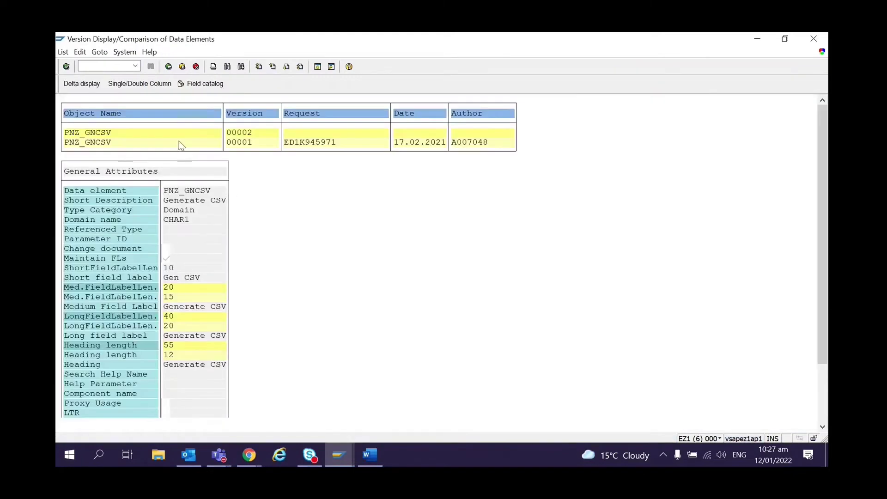
{"action": "left_click", "coordinate": [152, 92]}
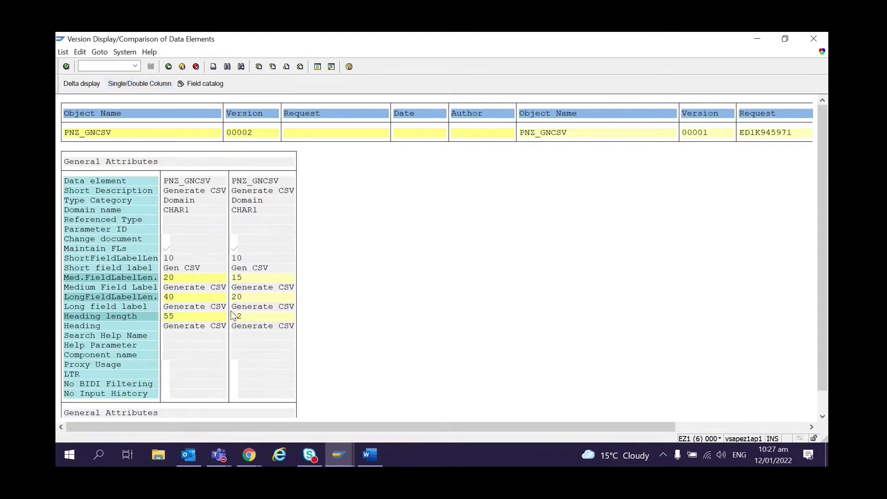
{"action": "left_click", "coordinate": [73, 86]}
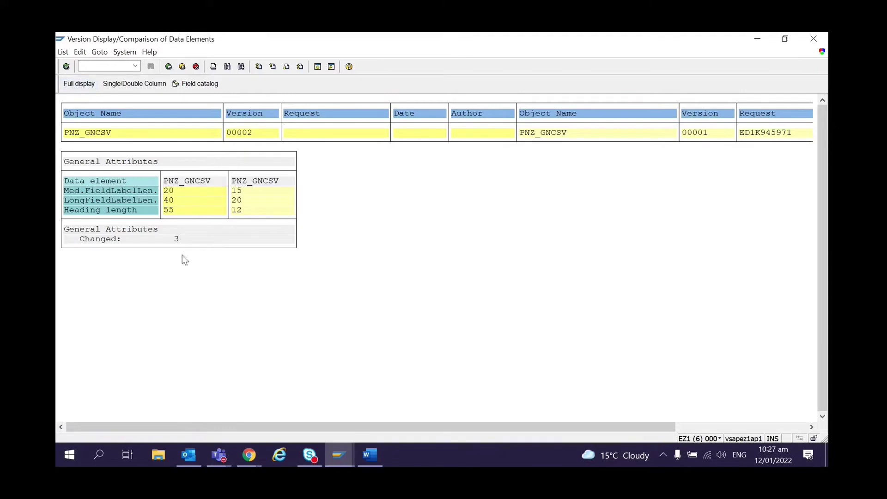
{"action": "left_click", "coordinate": [169, 67]}
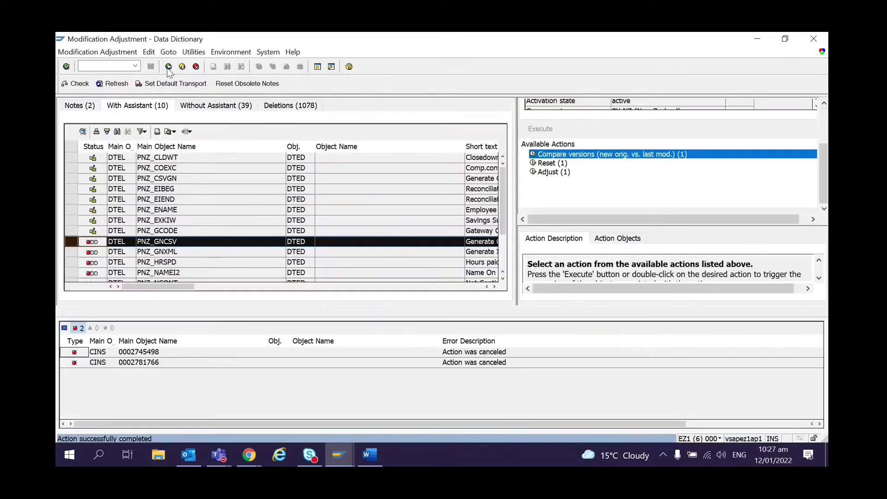
Recheck the PNZ_GNCSV version comparison in two columns and reset the data element under workbench request EZ1K900221
{"action": "double_click", "coordinate": [539, 157]}
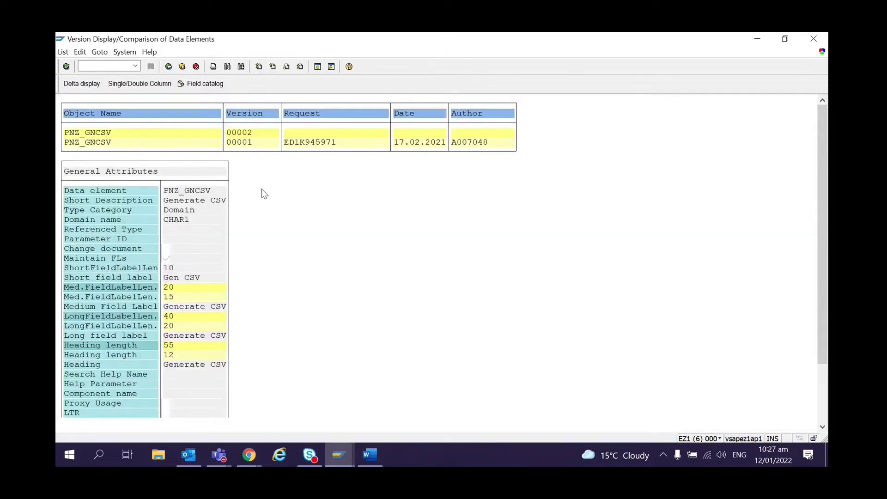
{"action": "left_click", "coordinate": [129, 83]}
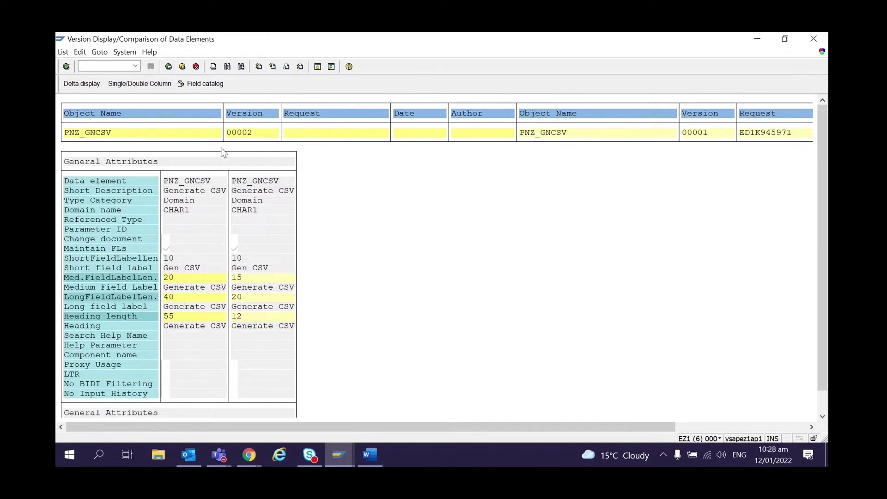
{"action": "left_click", "coordinate": [169, 67]}
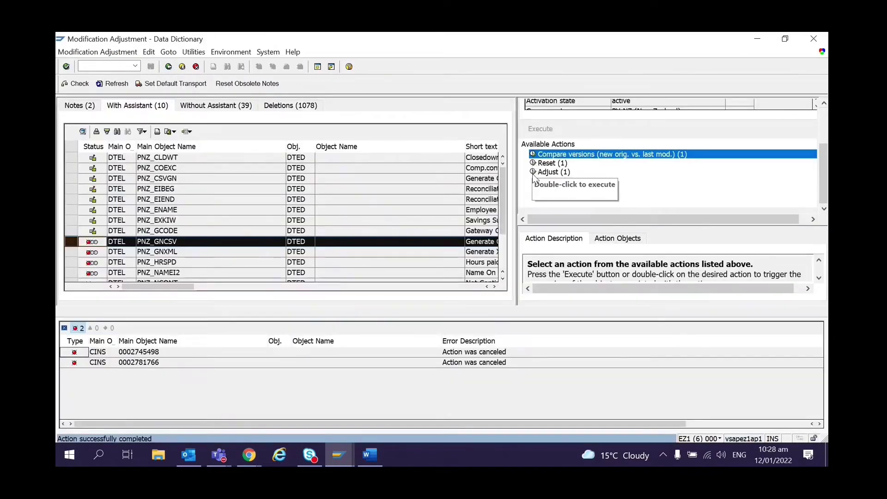
{"action": "double_click", "coordinate": [537, 163]}
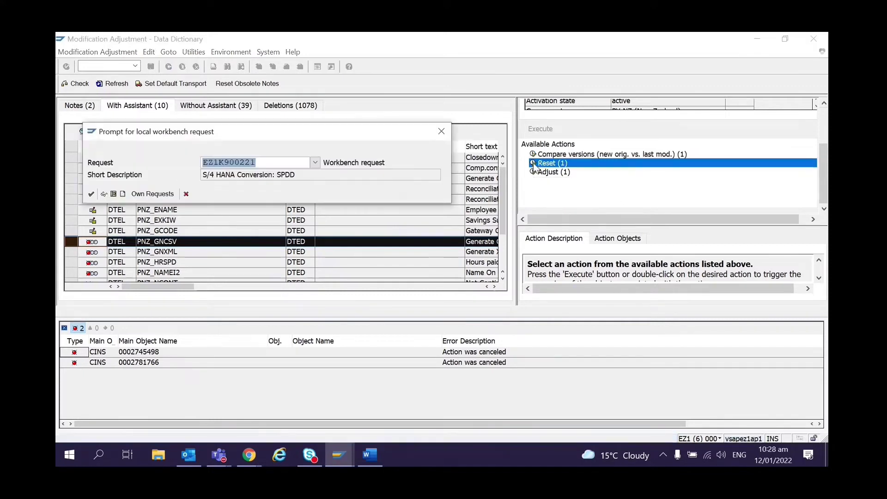
{"action": "left_click", "coordinate": [92, 193]}
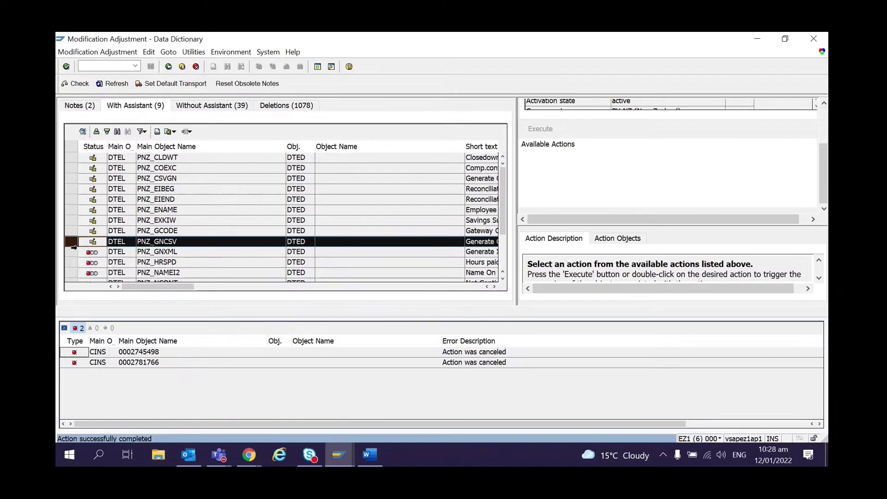
Compare the new original and last modified versions of data element PNZ_GNXML in two columns
{"action": "left_click", "coordinate": [73, 252]}
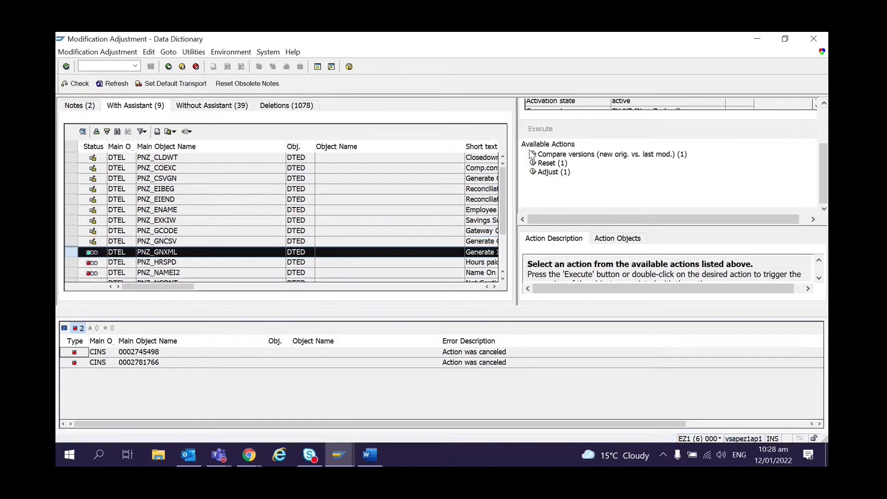
{"action": "left_click", "coordinate": [539, 156]}
{"action": "double_click", "coordinate": [540, 156]}
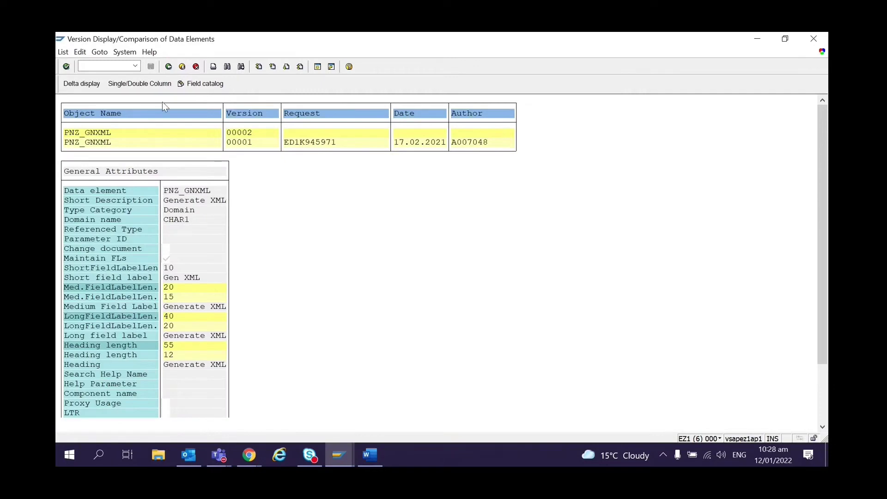
{"action": "left_click", "coordinate": [140, 84]}
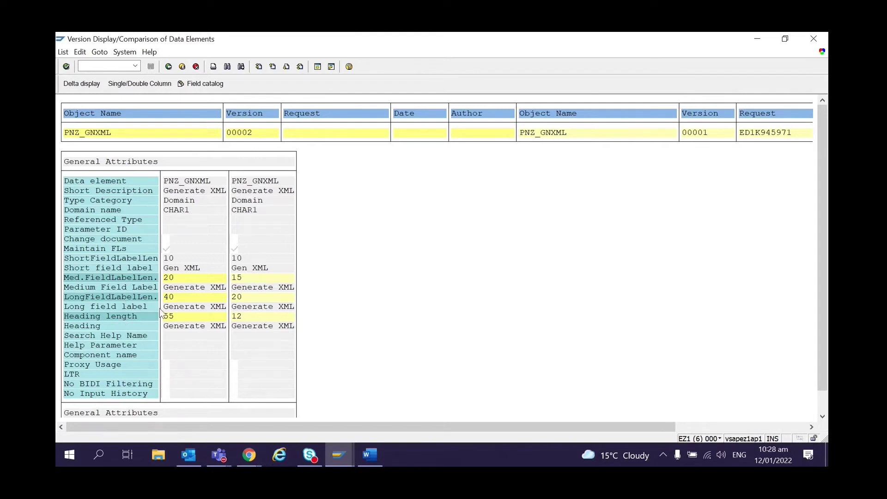
Reset data element PNZ_GNXML and refresh the list of objects adjusted with the assistant
{"action": "left_click", "coordinate": [168, 67]}
{"action": "double_click", "coordinate": [536, 164]}
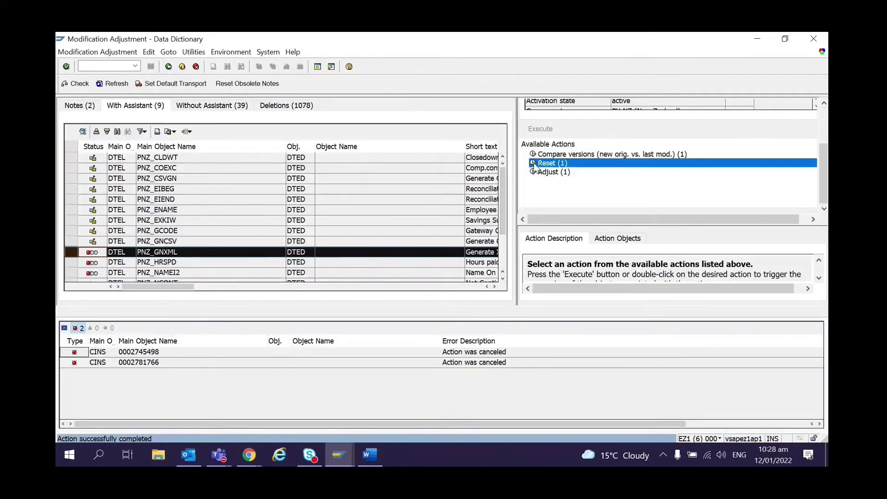
{"action": "left_click", "coordinate": [91, 195]}
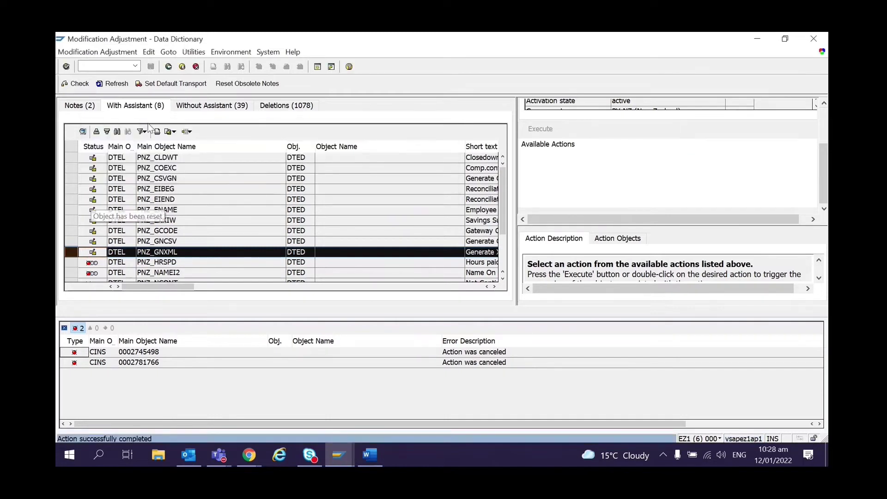
{"action": "left_click", "coordinate": [115, 84]}
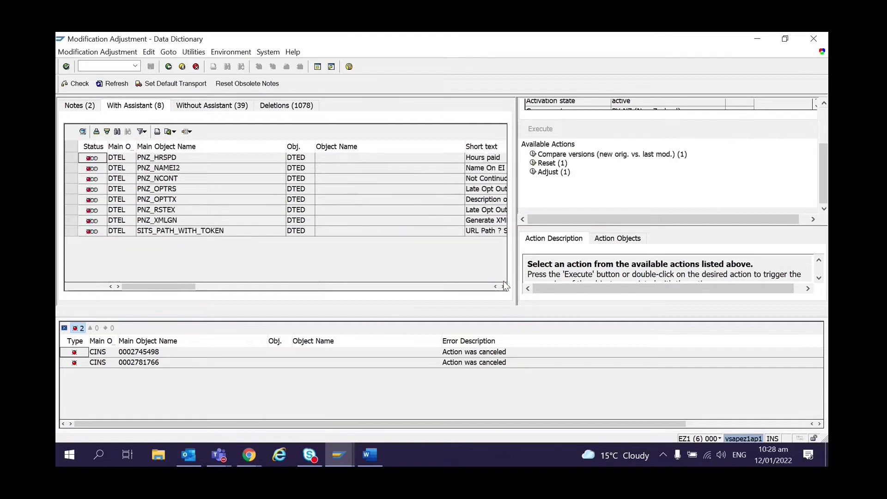
Compare the new original and last modified versions of data element PNZ_HRSPD in two columns, showing only the differences
{"action": "left_click", "coordinate": [71, 157]}
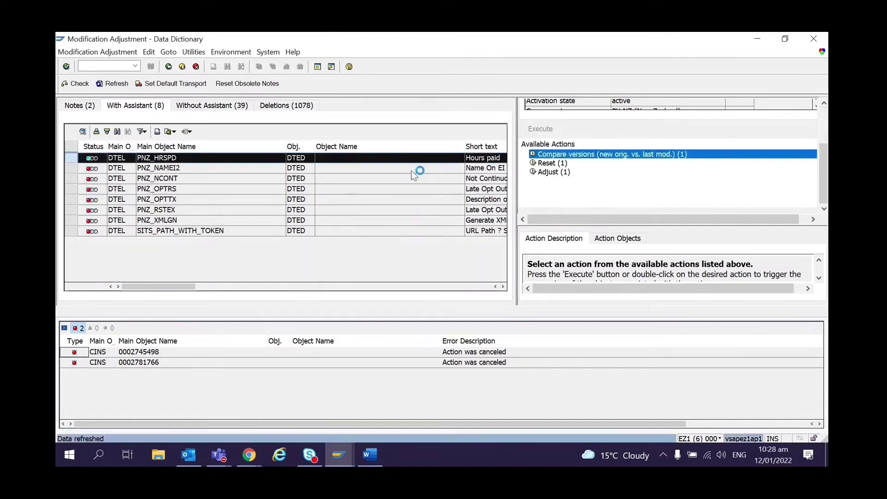
{"action": "double_click", "coordinate": [535, 154]}
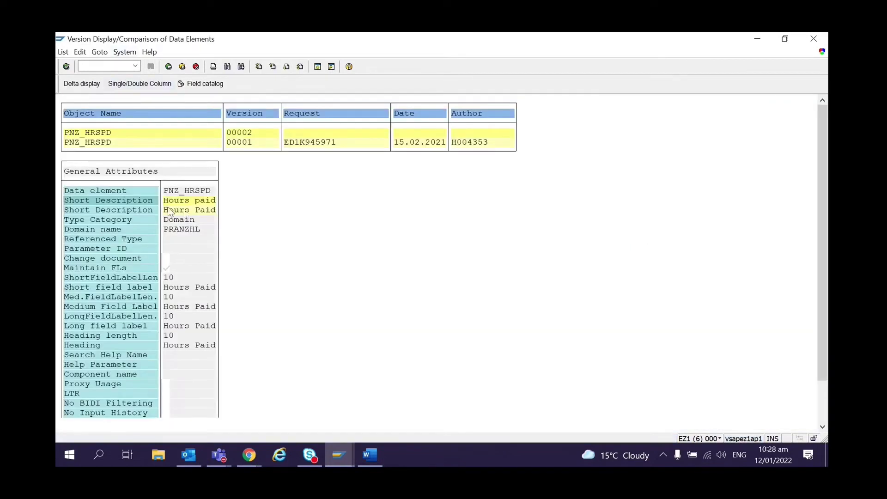
{"action": "left_click", "coordinate": [149, 82]}
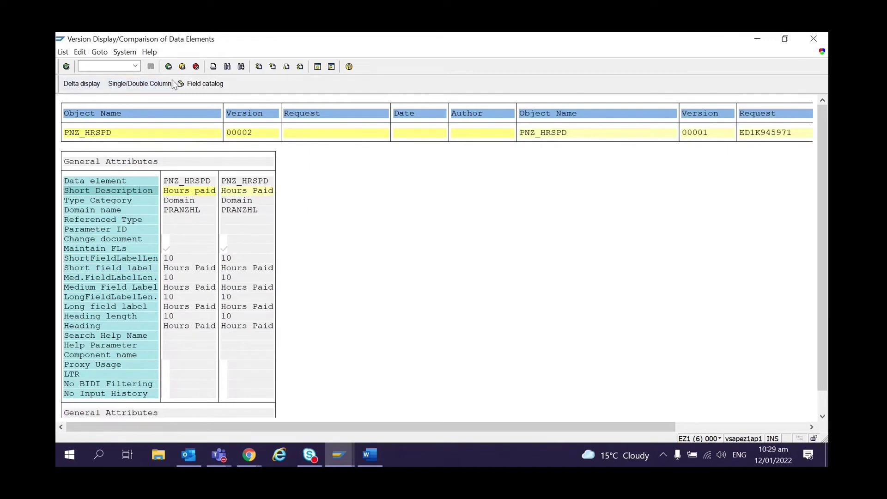
{"action": "left_click", "coordinate": [90, 85]}
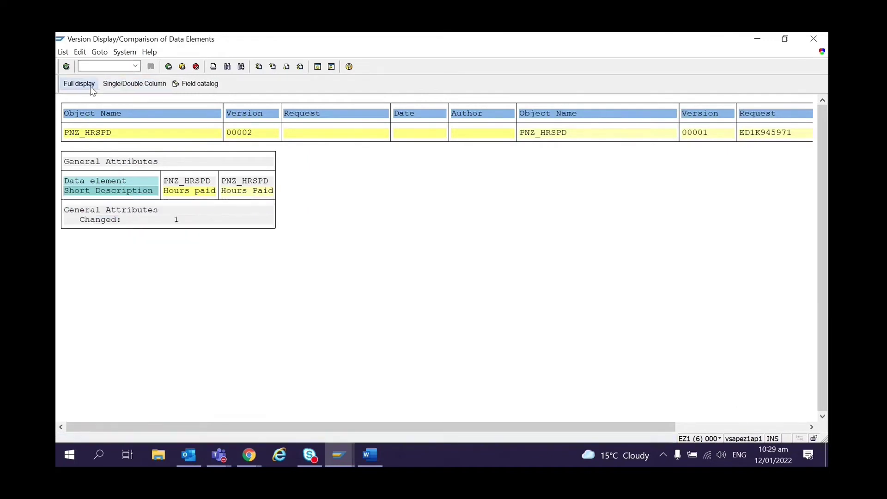
Leave the version comparison and reset data element PNZ_HRSPD under workbench request EZ1K900221
{"action": "left_click", "coordinate": [169, 67]}
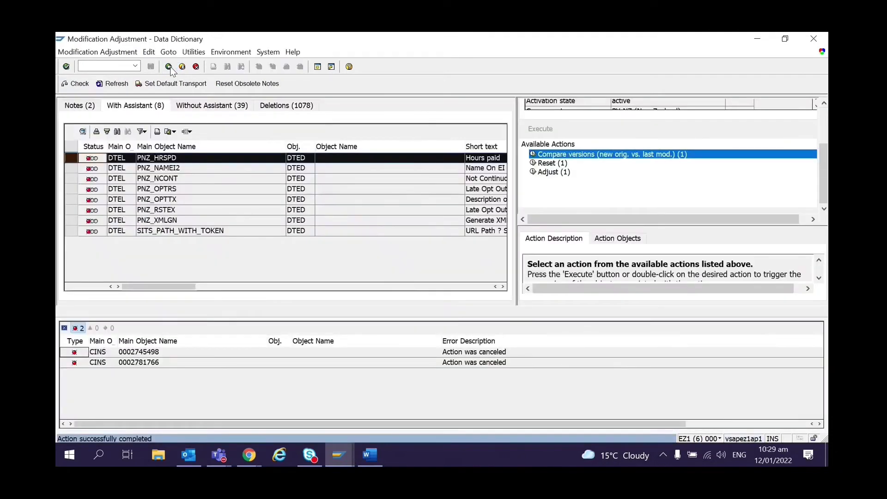
{"action": "double_click", "coordinate": [545, 164]}
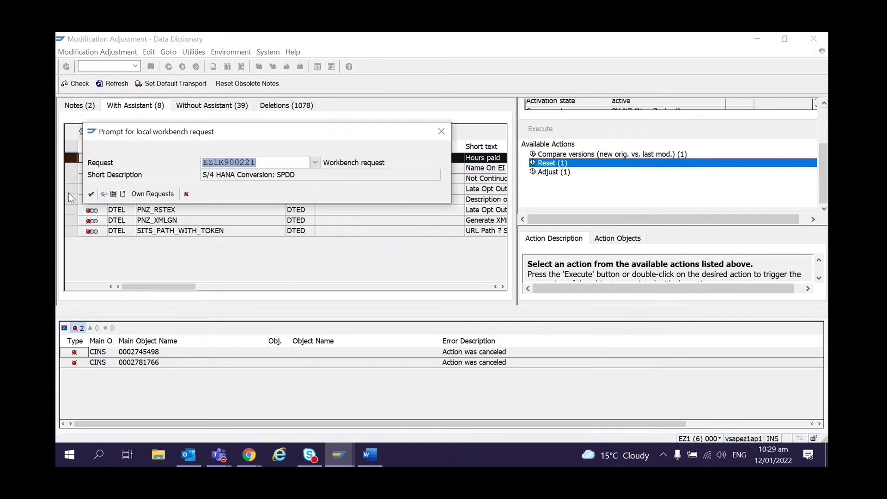
{"action": "key", "text": "Return"}
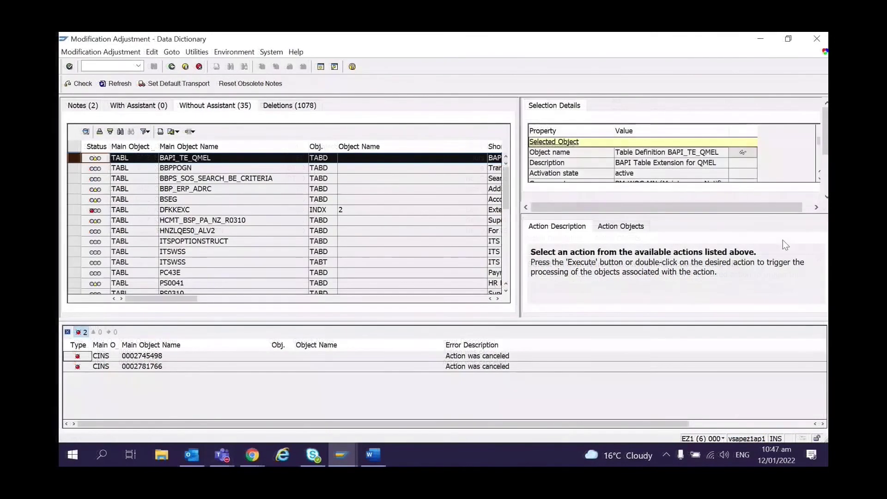
Compare the new original and last modified versions of structure BAPI_TE_QMEL in two columns, limited to the differences, and return to the overview
{"action": "scroll", "coordinate": [661, 194], "scroll_direction": "down", "scroll_amount": 5}
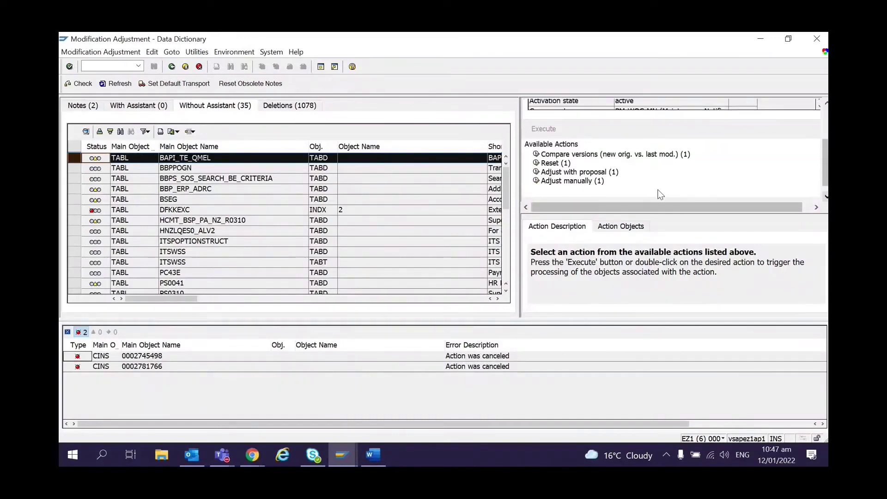
{"action": "left_click", "coordinate": [544, 156]}
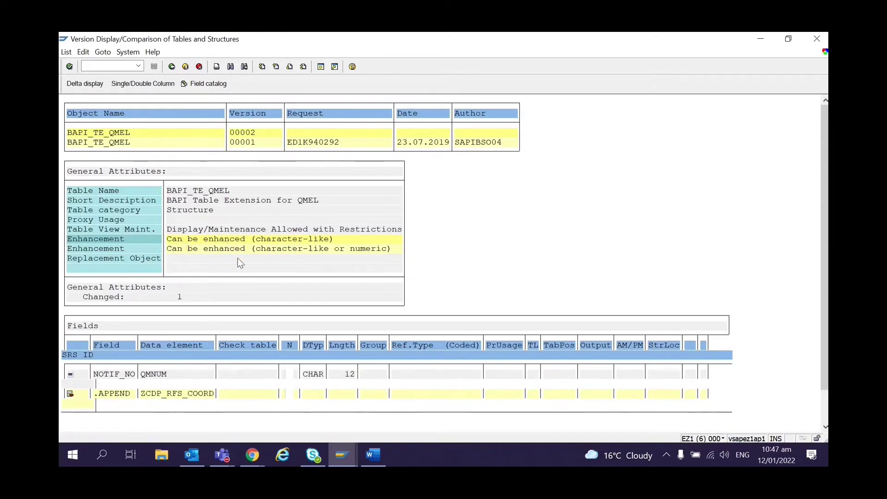
{"action": "left_click", "coordinate": [154, 87]}
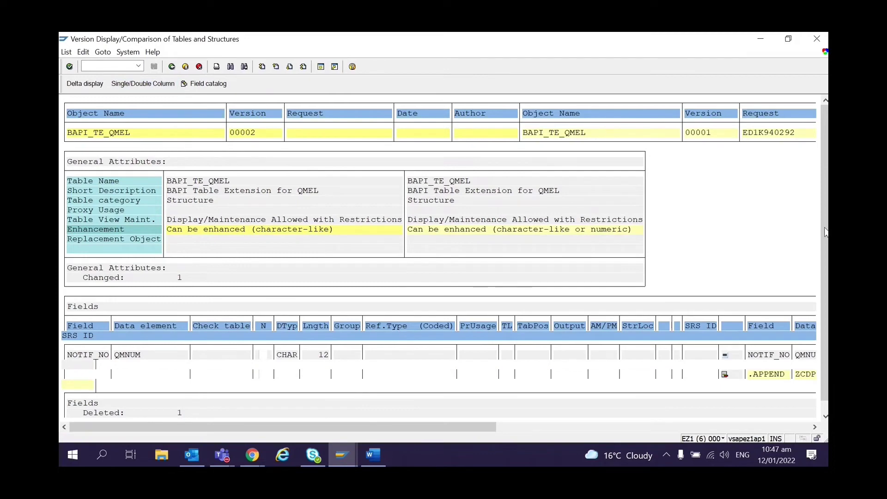
{"action": "scroll", "coordinate": [825, 259], "scroll_direction": "down", "scroll_amount": 1}
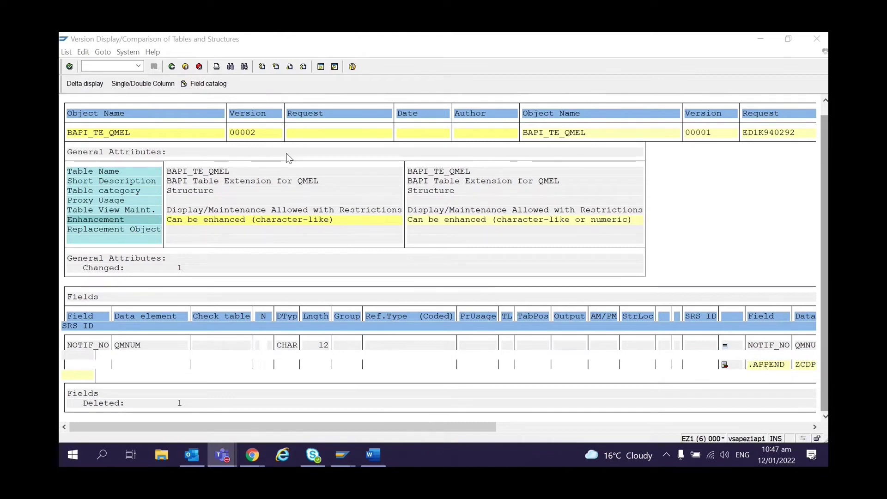
{"action": "left_click", "coordinate": [75, 90]}
{"action": "left_click", "coordinate": [76, 92]}
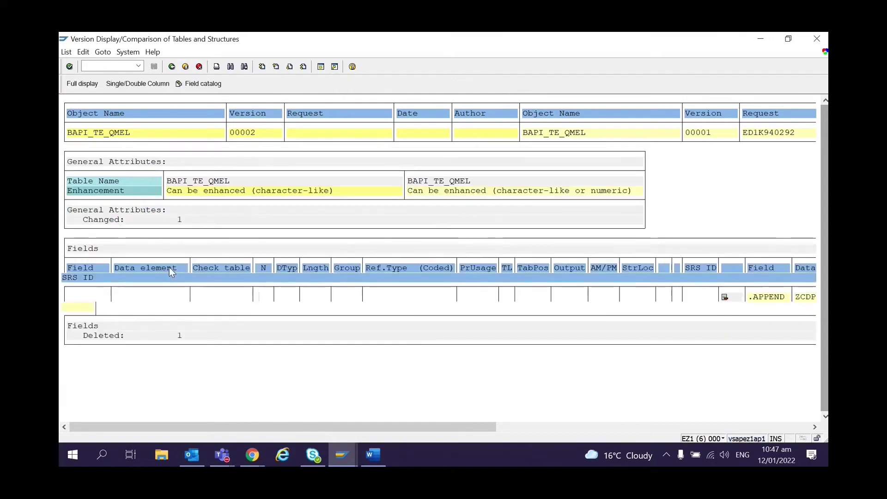
{"action": "left_click", "coordinate": [173, 66]}
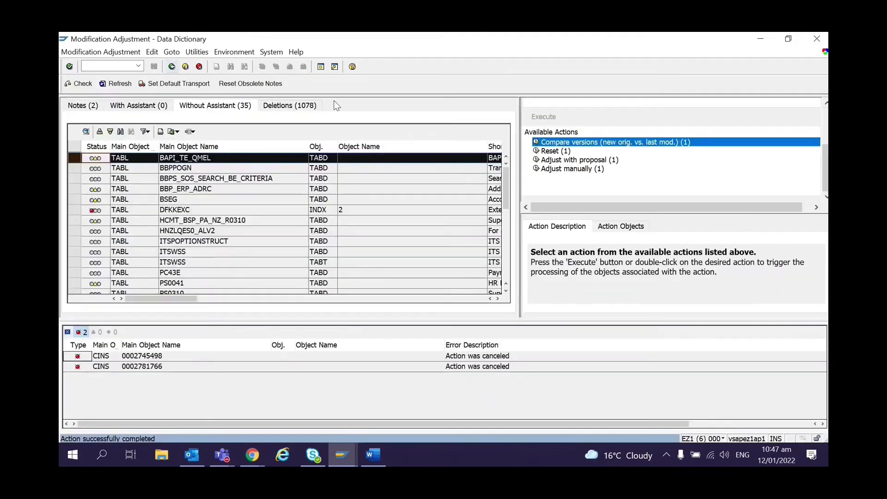
Start adjusting BAPI_TE_QMEL with proposal under workbench request EZ1K900221, and read the help on the omitted phase 1
{"action": "double_click", "coordinate": [576, 160]}
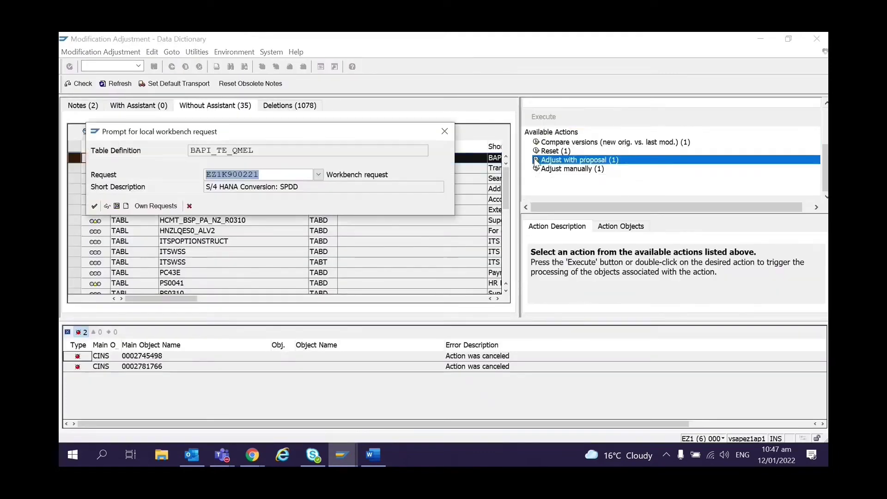
{"action": "left_click", "coordinate": [94, 209]}
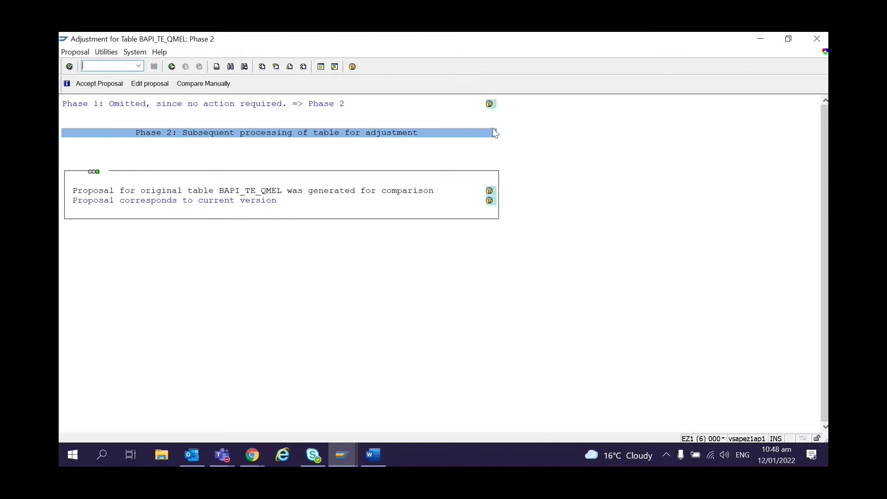
{"action": "left_click", "coordinate": [490, 104]}
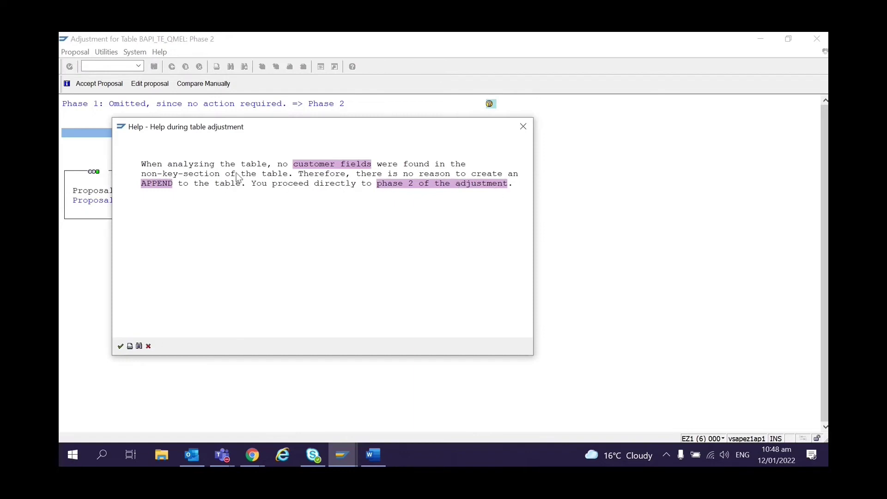
{"action": "left_click", "coordinate": [523, 127]}
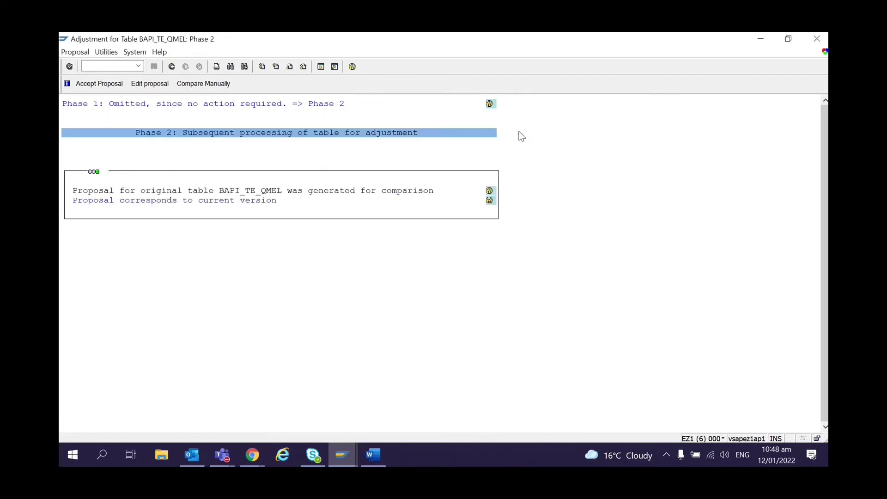
Read through the help text on phase 2 of the table adjustment, including how to handle the generated proposal
{"action": "left_click", "coordinate": [490, 198]}
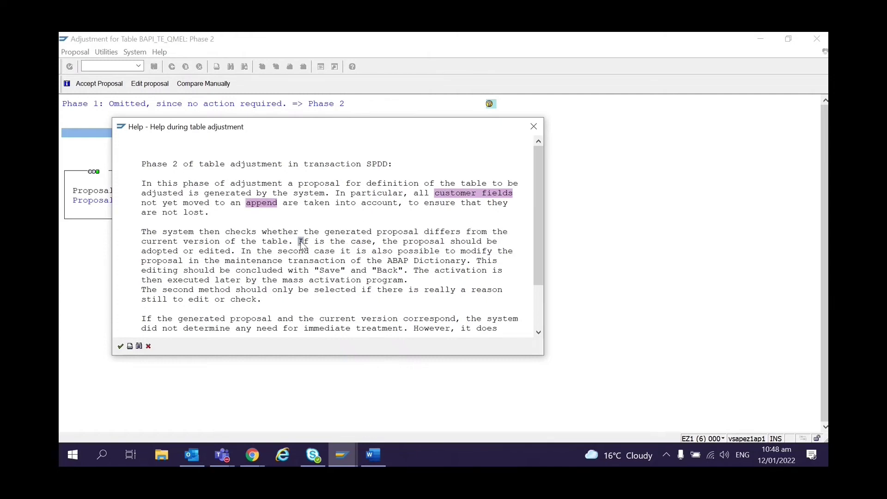
{"action": "key", "text": "Down"}
{"action": "key", "text": "Down"}
{"action": "key", "text": "Down"}
{"action": "key", "text": "Down"}
{"action": "key", "text": "Down"}
{"action": "key", "text": "Down"}
{"action": "key", "text": "Down"}
{"action": "key", "text": "Down"}
{"action": "key", "text": "Down"}
{"action": "key", "text": "Down"}
{"action": "key", "text": "Down"}
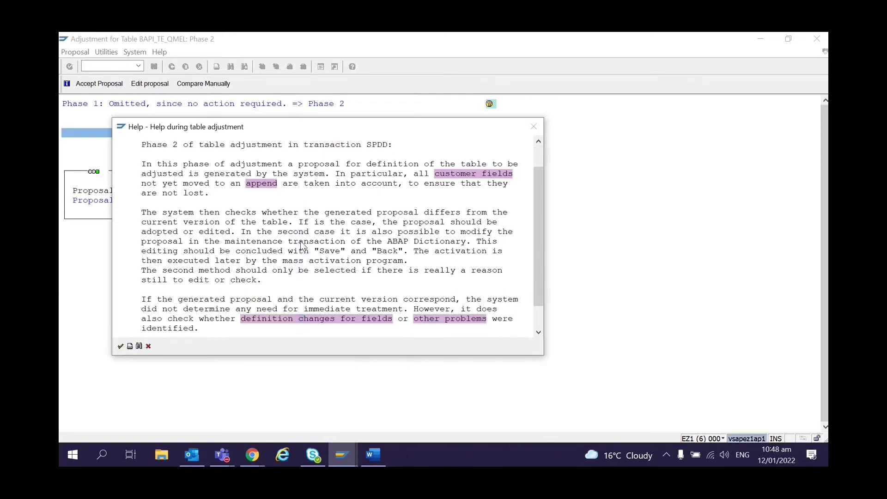
{"action": "key", "text": "Down"}
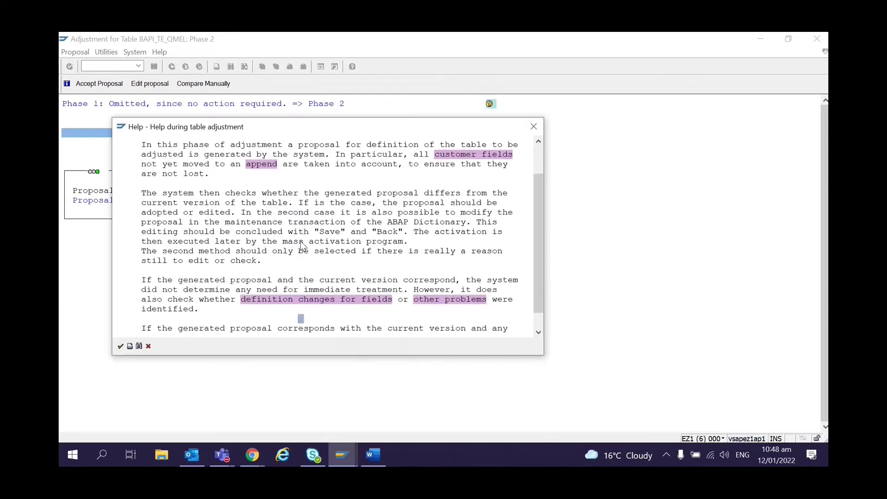
{"action": "key", "text": "Down"}
{"action": "key", "text": "Down"}
{"action": "key", "text": "Down"}
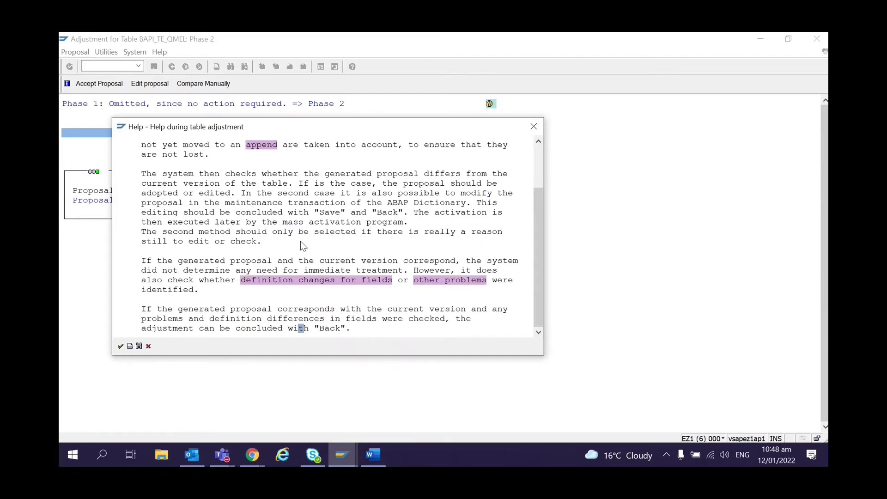
{"action": "key", "text": "Escape"}
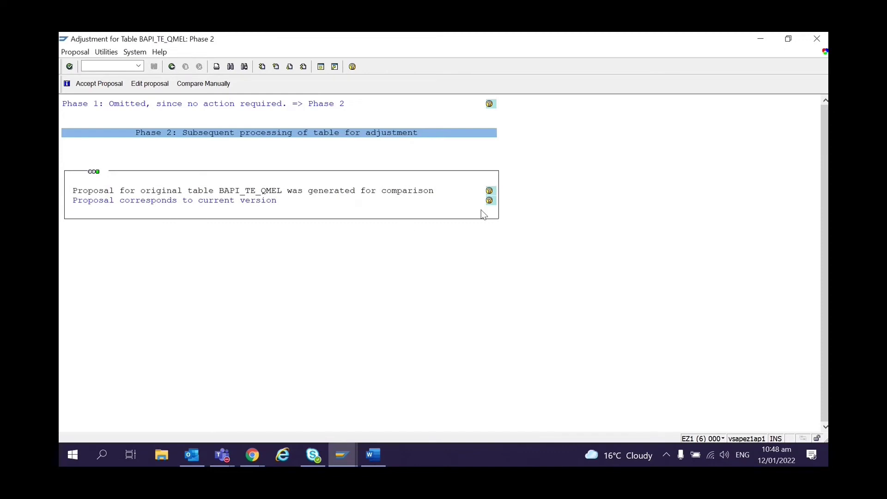
Read the help on the proposal corresponding to the current version, and exit the BAPI_TE_QMEL adjustment
{"action": "left_click", "coordinate": [490, 200]}
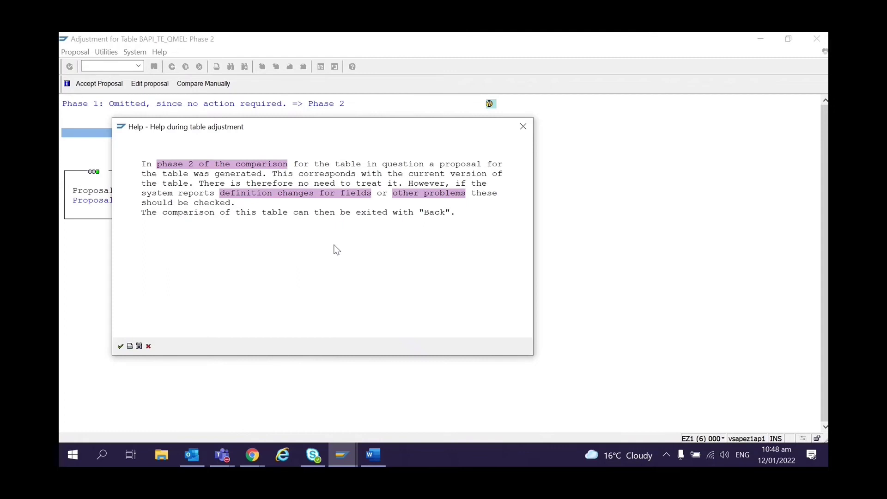
{"action": "key", "text": "Return"}
{"action": "left_click", "coordinate": [172, 66]}
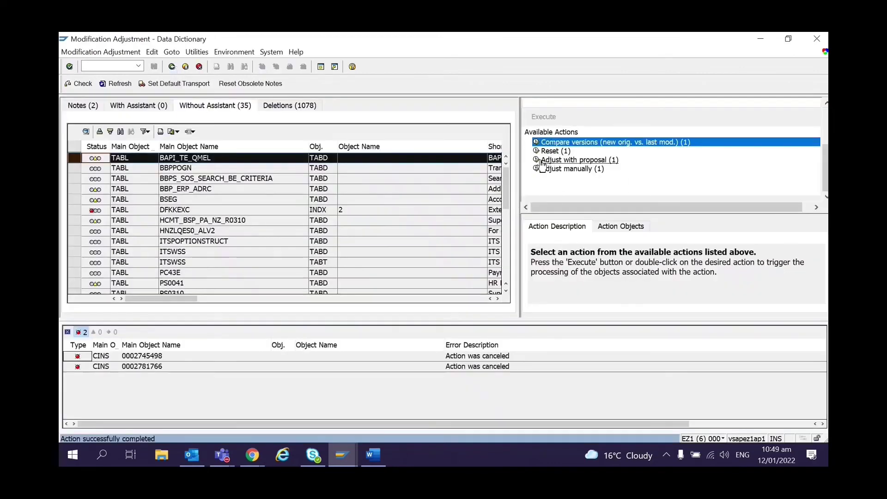
Reopen the BAPI_TE_QMEL adjustment with proposal, compare the structure manually, and open its append structure ZCDP_RFS_COORD
{"action": "double_click", "coordinate": [543, 160]}
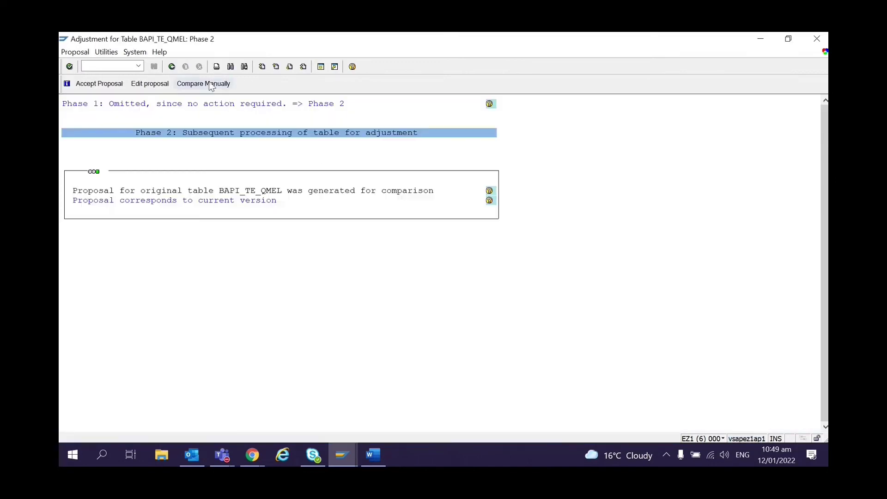
{"action": "left_click", "coordinate": [211, 86]}
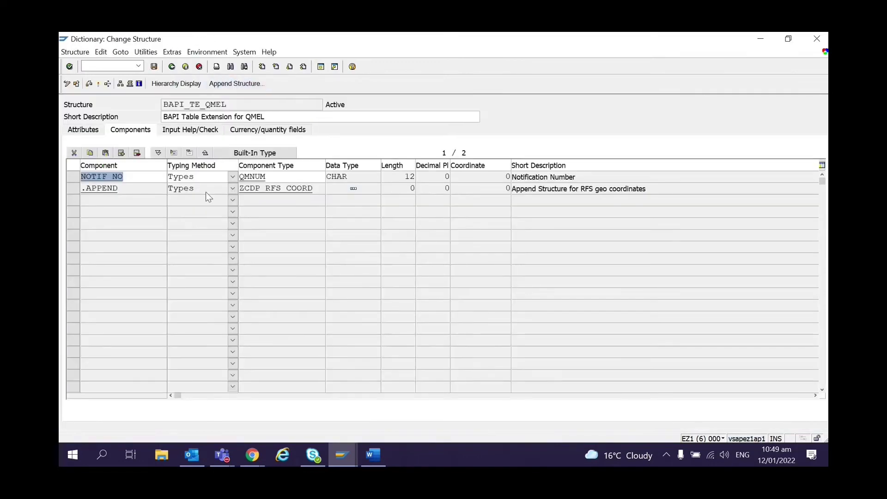
{"action": "double_click", "coordinate": [263, 189]}
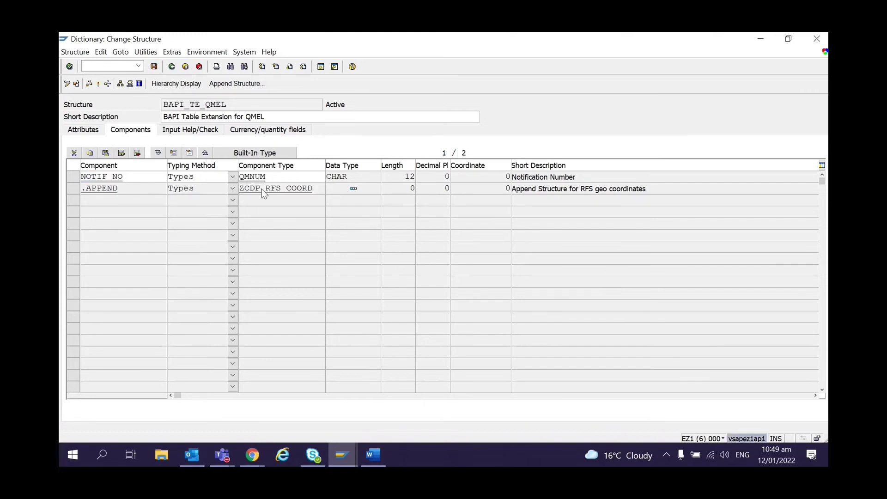
Check the attributes and components of append structure ZCDP_RFS_COORD, and return to the modification adjustment overview
{"action": "left_click", "coordinate": [245, 105]}
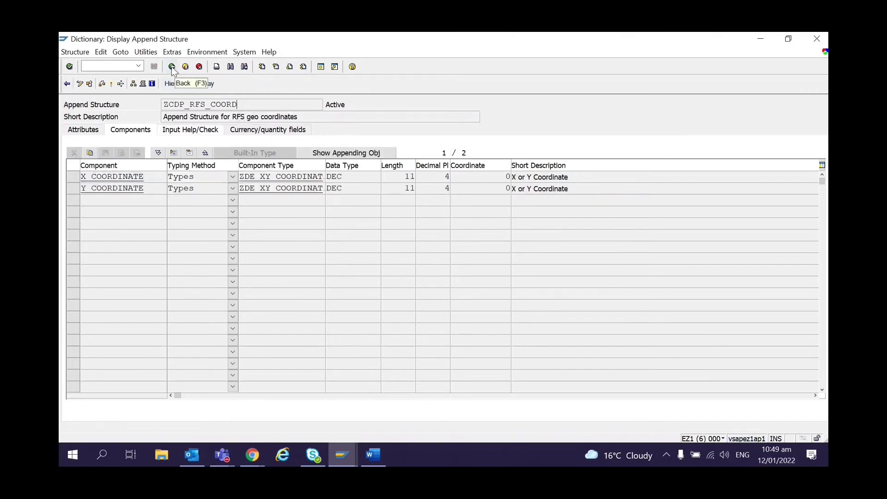
{"action": "left_click", "coordinate": [82, 130]}
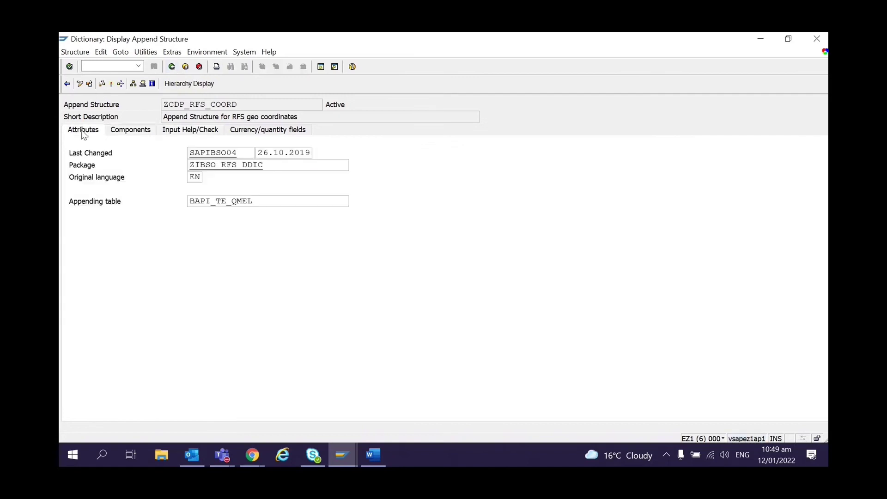
{"action": "left_click", "coordinate": [134, 130]}
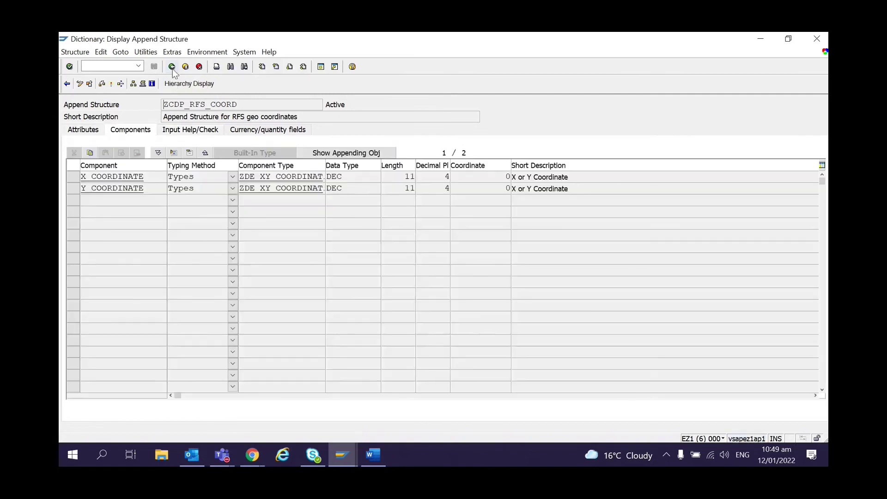
{"action": "left_click", "coordinate": [172, 67]}
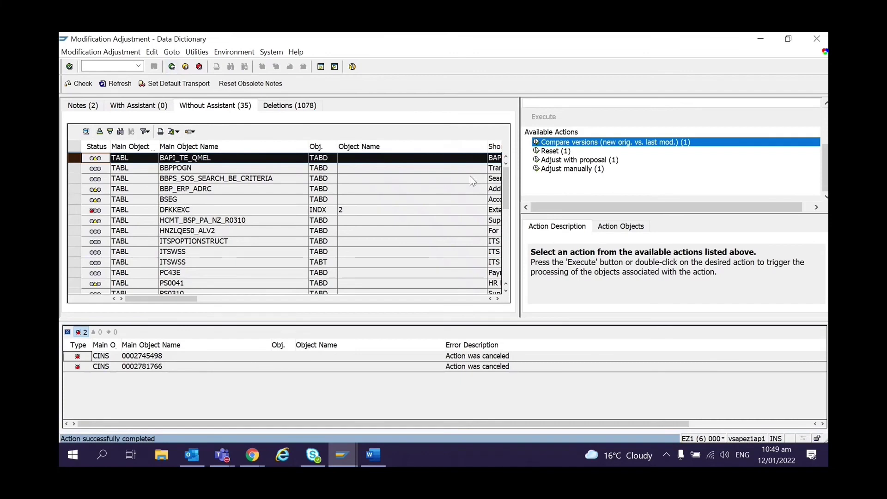
Start the BAPI_TE_QMEL adjustment with proposal again and open the structure for manual comparison, checking its .APPEND component
{"action": "left_click", "coordinate": [538, 161]}
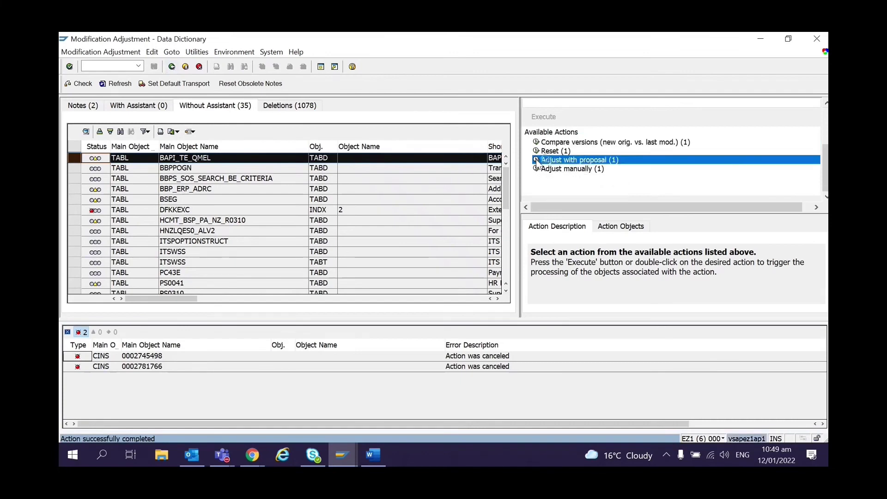
{"action": "double_click", "coordinate": [539, 161]}
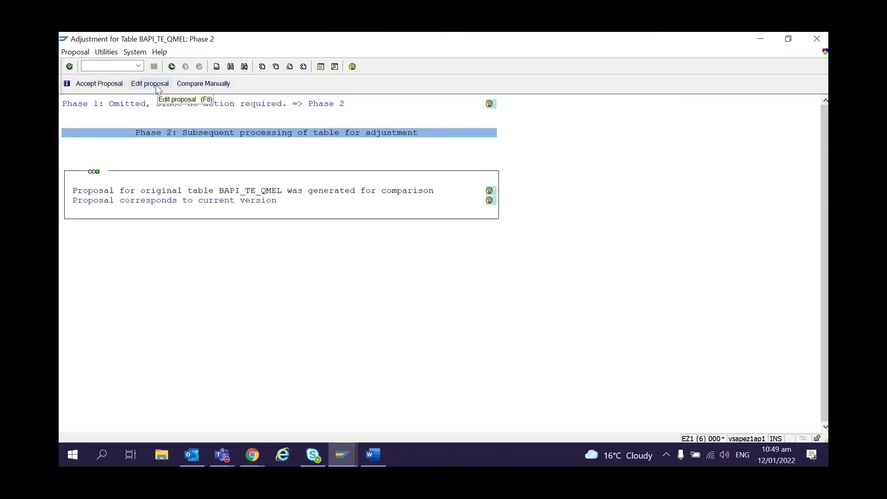
{"action": "left_click", "coordinate": [193, 83]}
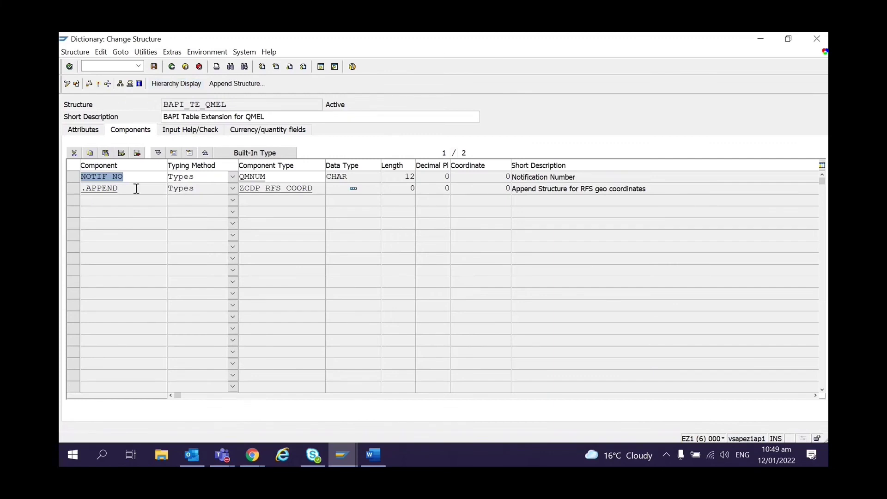
{"action": "left_click", "coordinate": [131, 188]}
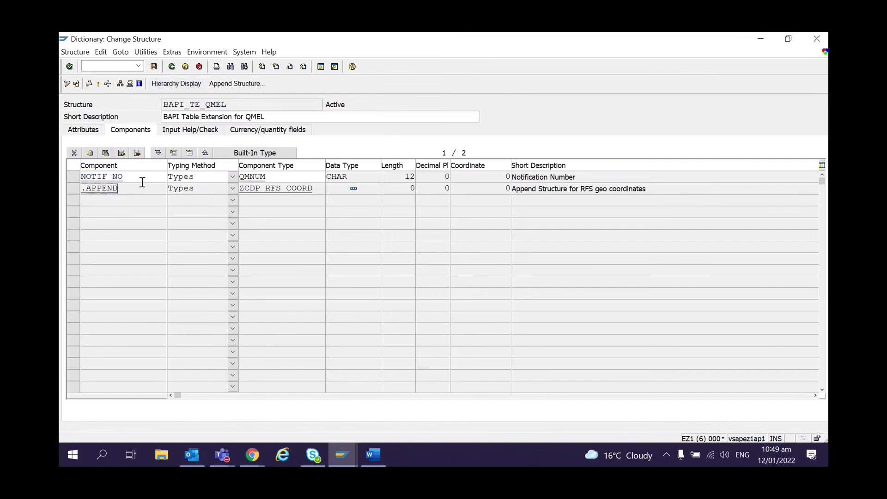
{"action": "double_click", "coordinate": [185, 107]}
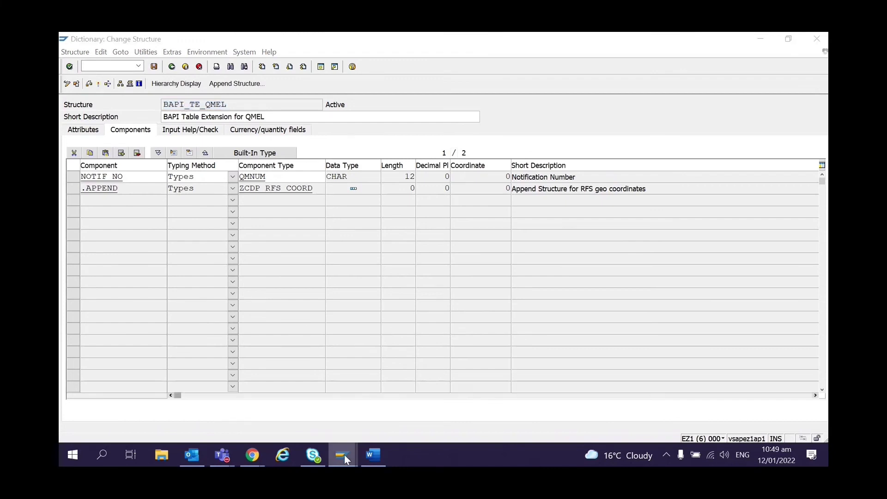
Switch to the other session showing BAPI_TE_QMEL, check its attributes and components against the structure being adjusted, and return to leave the manual comparison
{"action": "mouse_move", "coordinate": [345, 455]}
{"action": "left_click", "coordinate": [492, 408]}
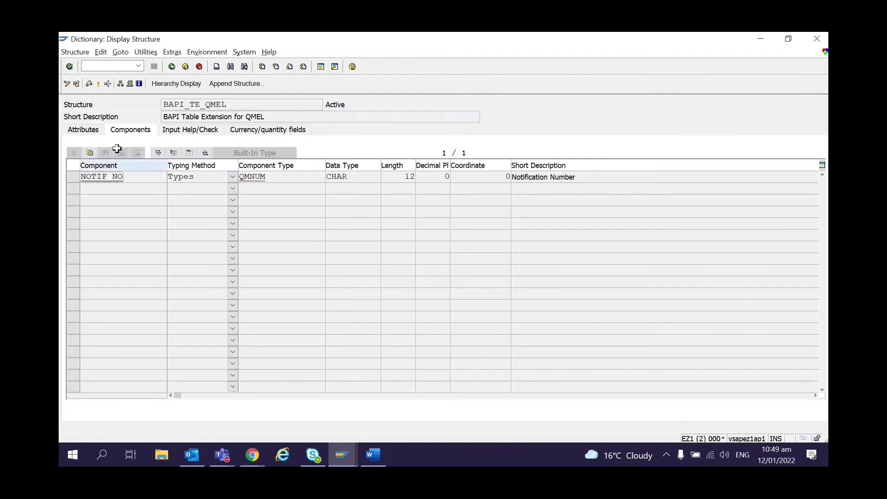
{"action": "left_click", "coordinate": [94, 130]}
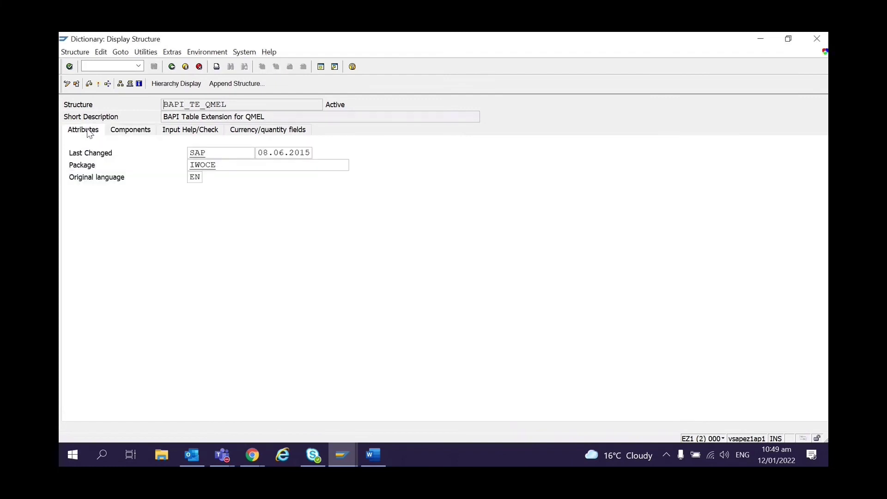
{"action": "left_click", "coordinate": [140, 130]}
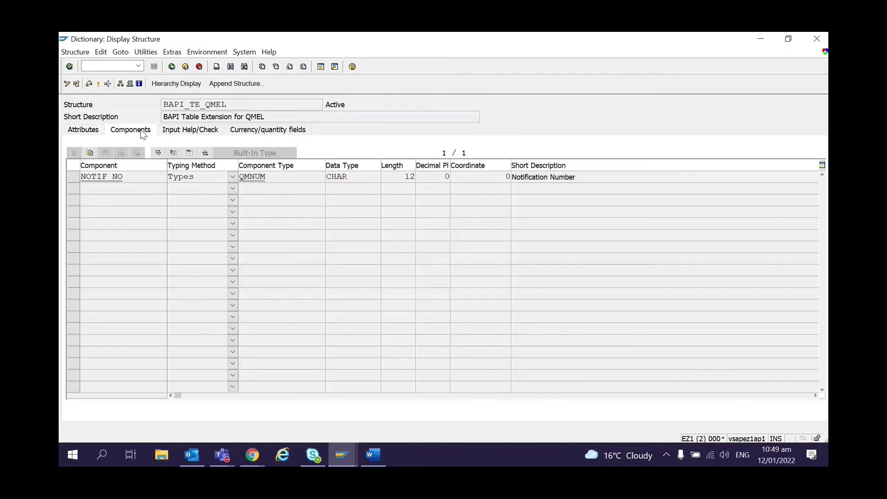
{"action": "key", "text": "ctrl+F1"}
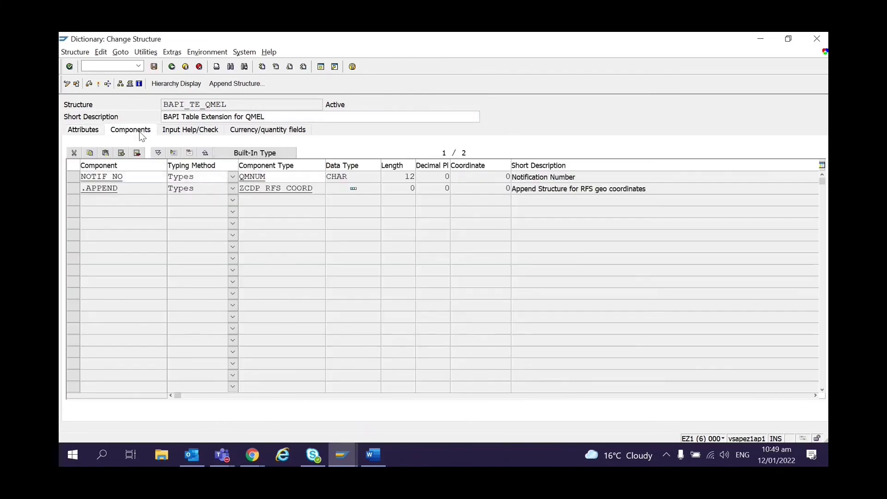
{"action": "left_click", "coordinate": [176, 68]}
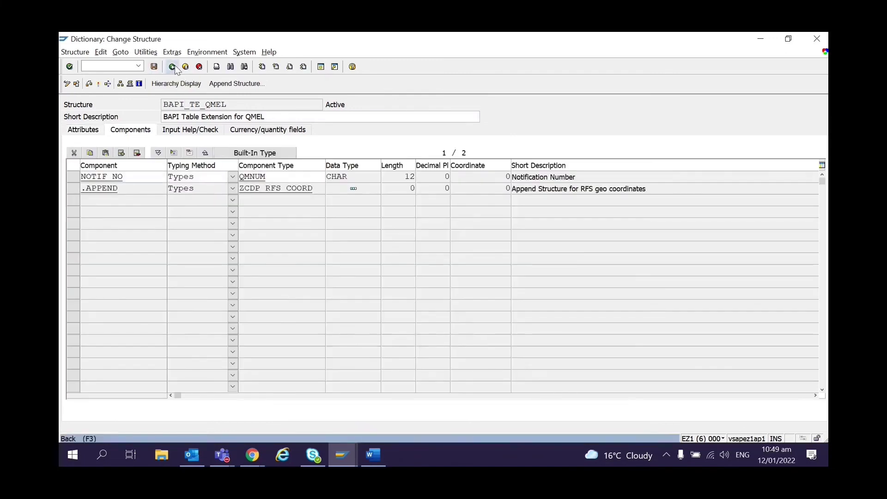